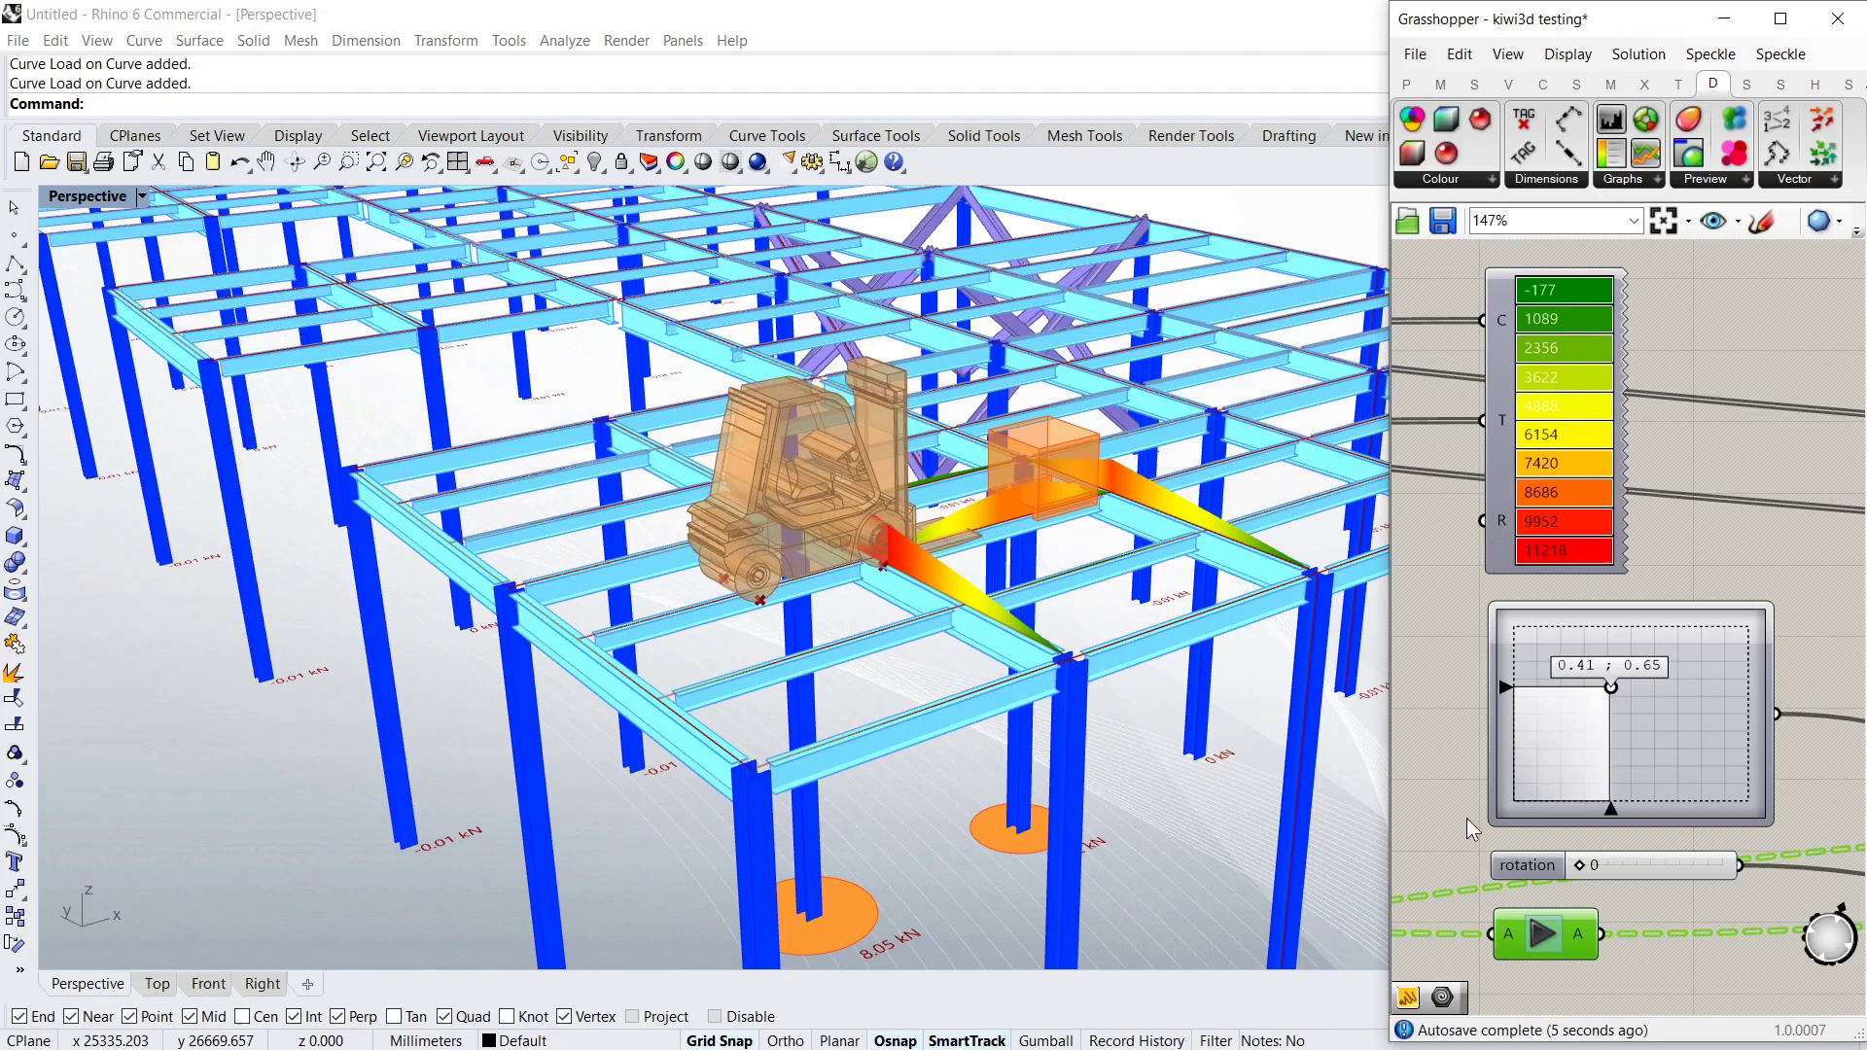
Rotate the forklift to 37, move it on the slab, and orbit the ETABS model obliquely
drag(1578, 863, 1593, 863)
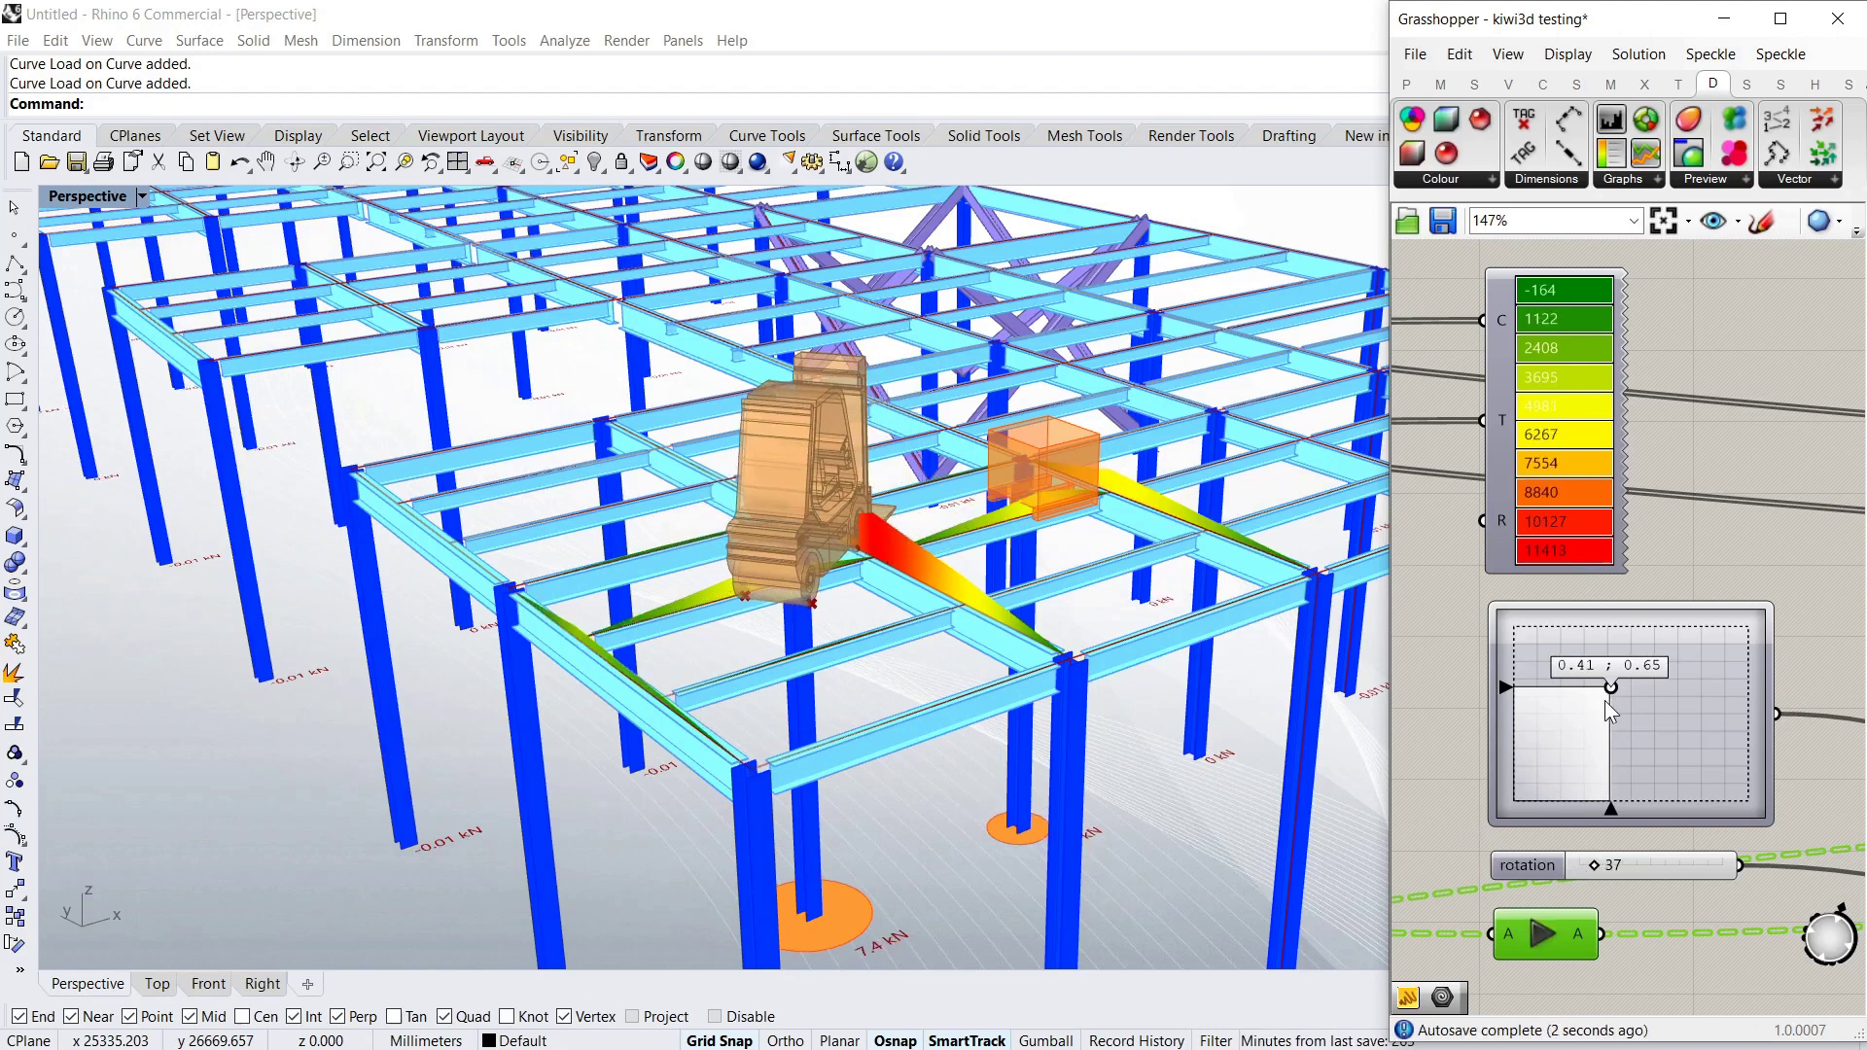
drag(1612, 686, 1576, 723)
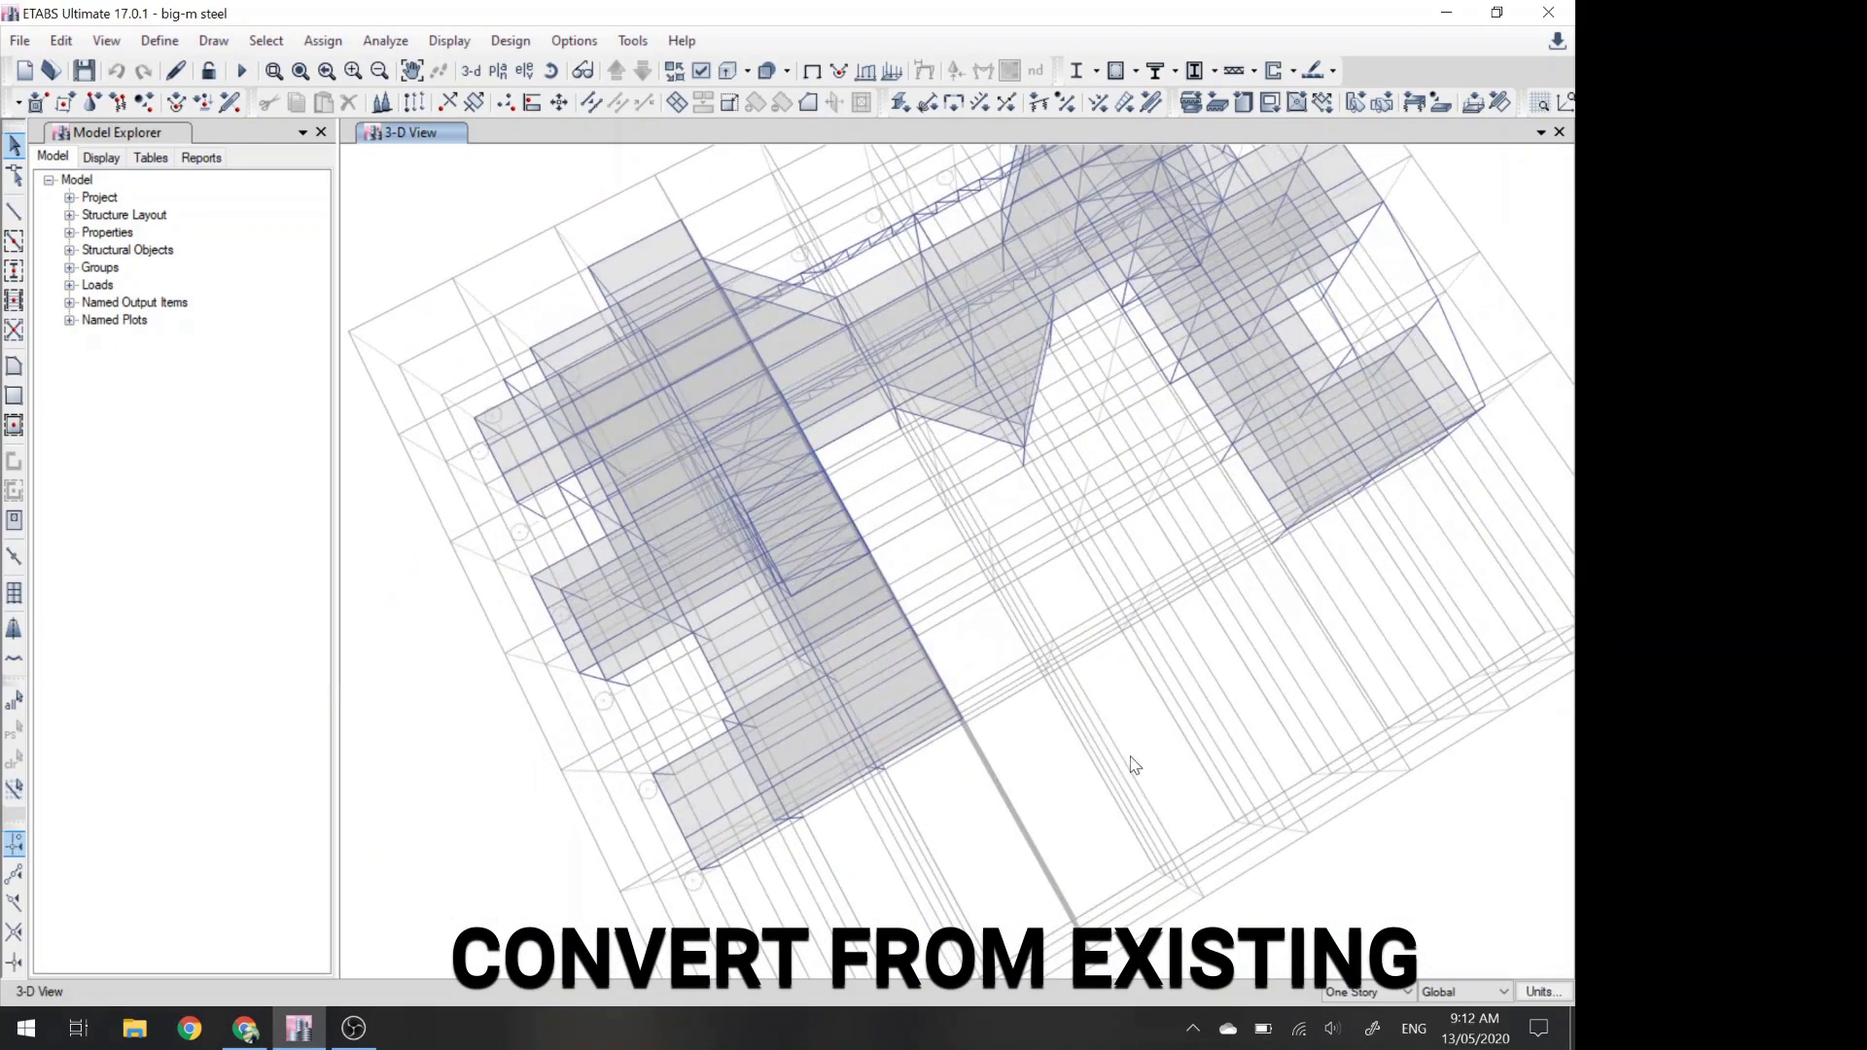
mouse_move(1082, 747)
shift+middle_down()
mouse_move(1108, 409)
mouse_move(1131, 588)
shift+middle_up()
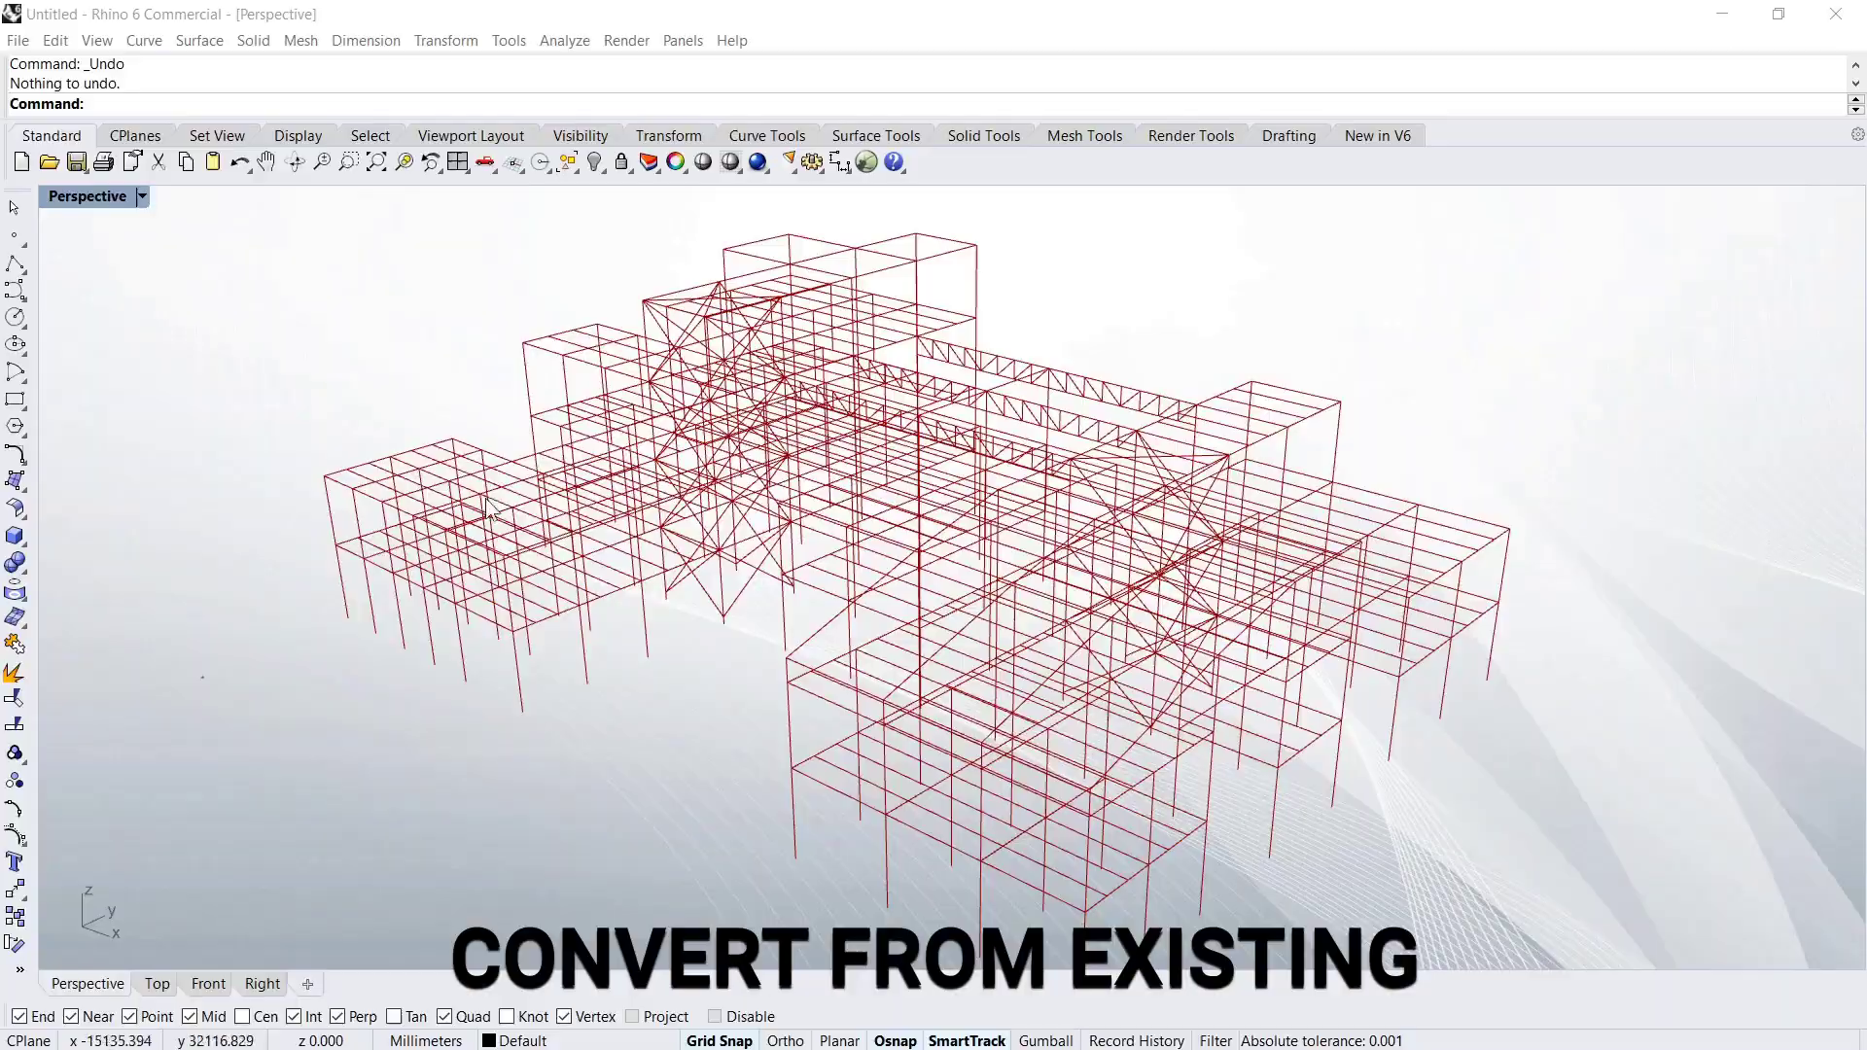
Orbit, pan and zoom onto the single-storey braced frame, viewing along its long side
right_drag(584, 574, 729, 561)
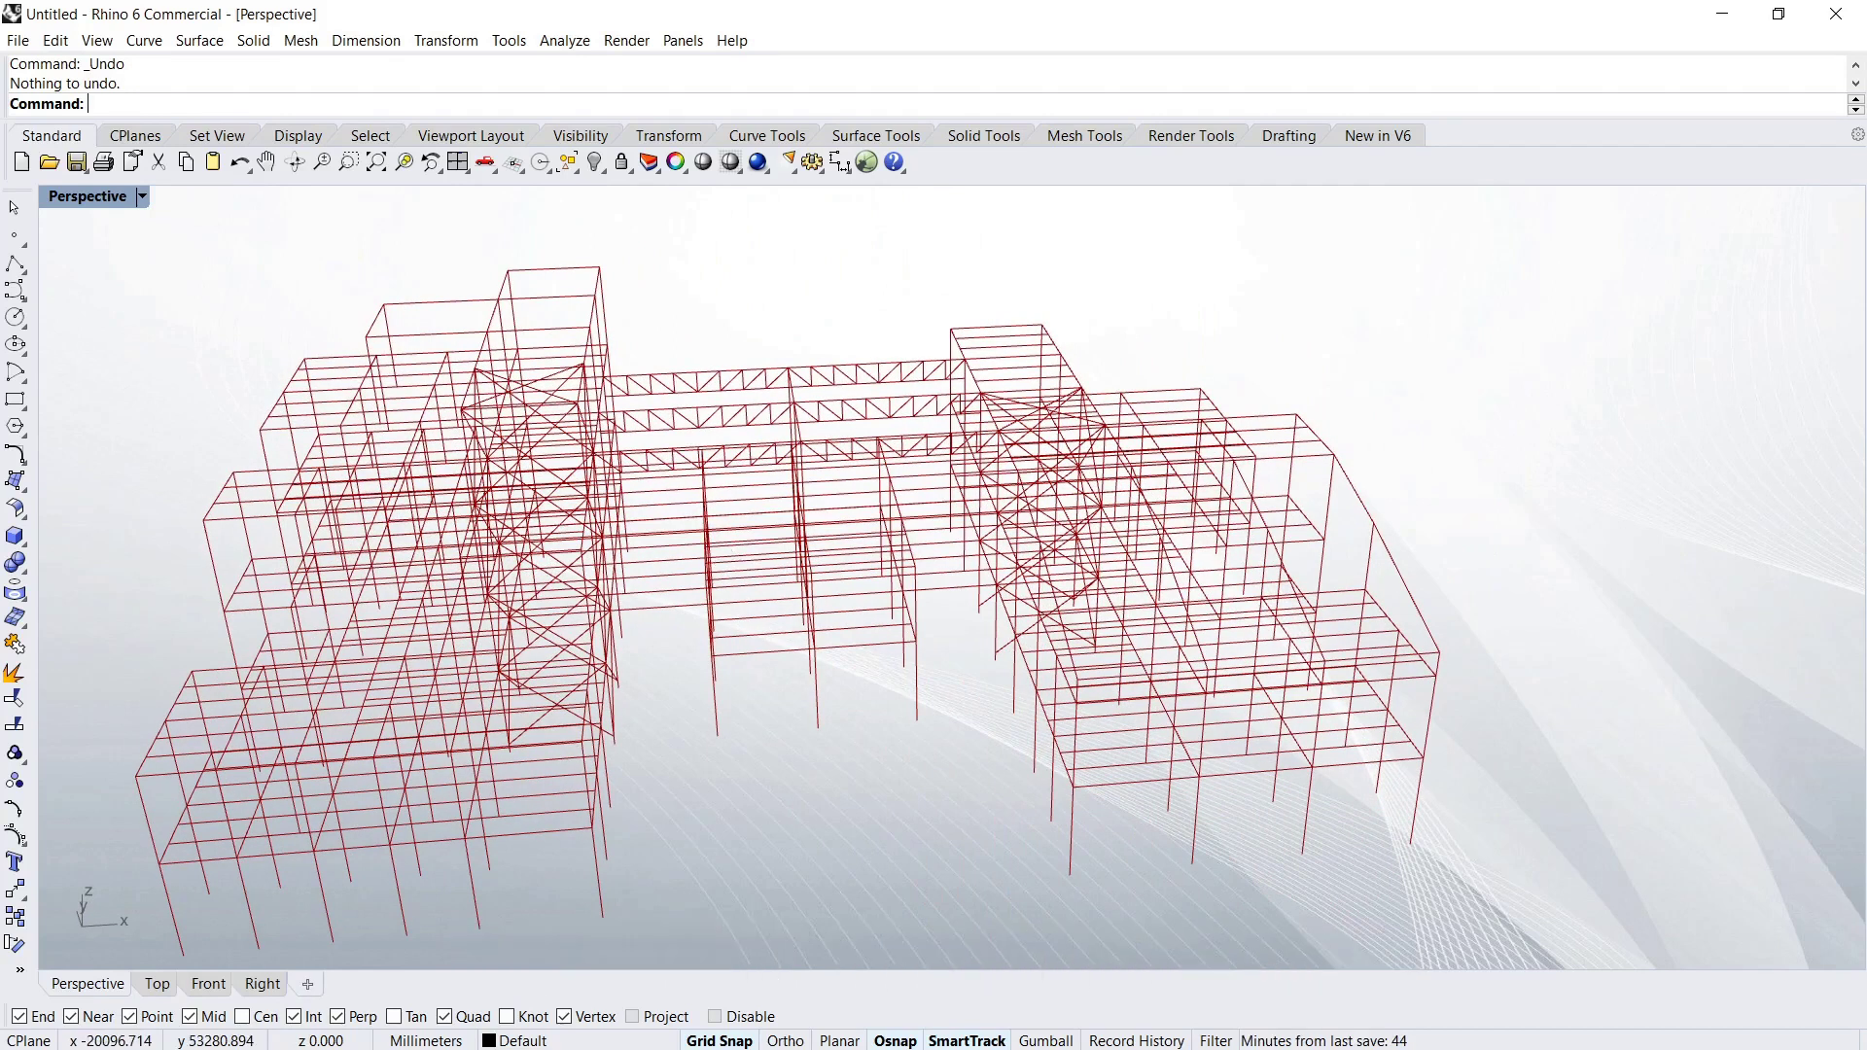
mouse_move(680, 752)
shift+right_down()
mouse_move(709, 725)
mouse_move(893, 700)
shift+right_up()
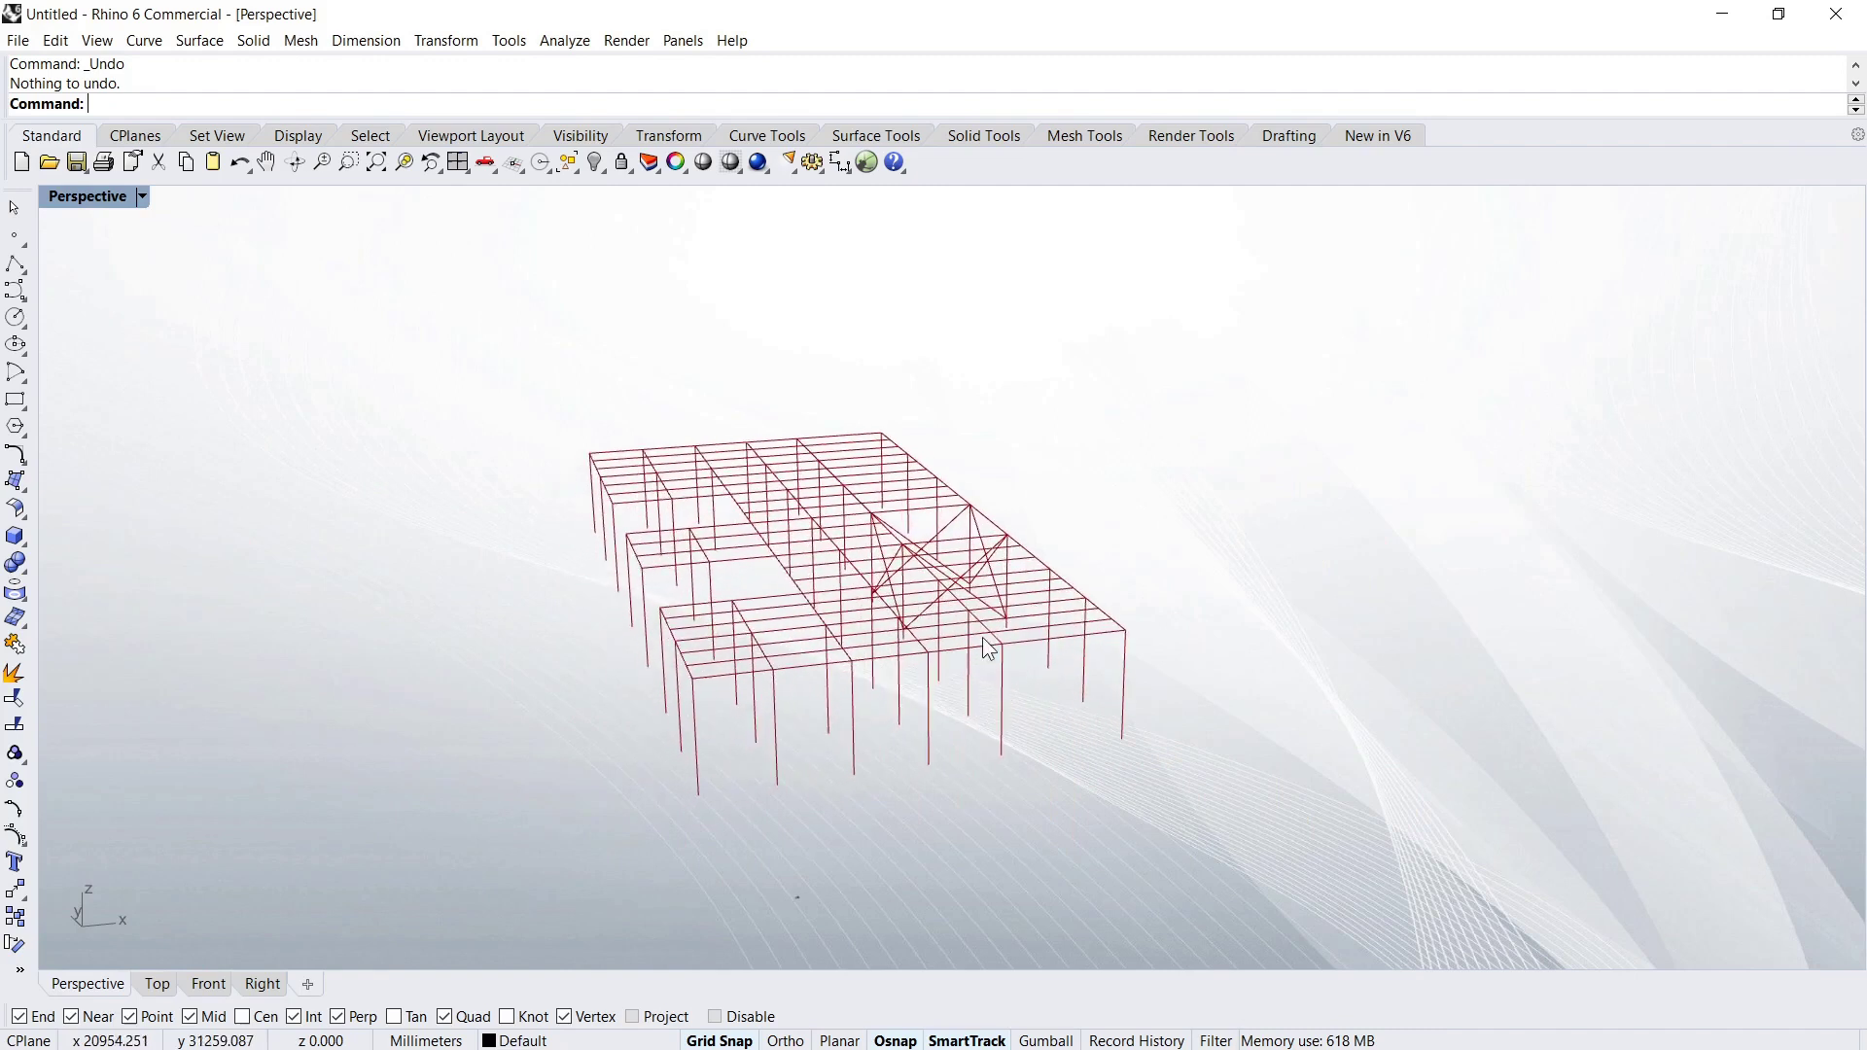
scroll(893, 700, up, 2)
scroll(923, 692, up, 1)
scroll(950, 687, up, 2)
scroll(966, 671, up, 2)
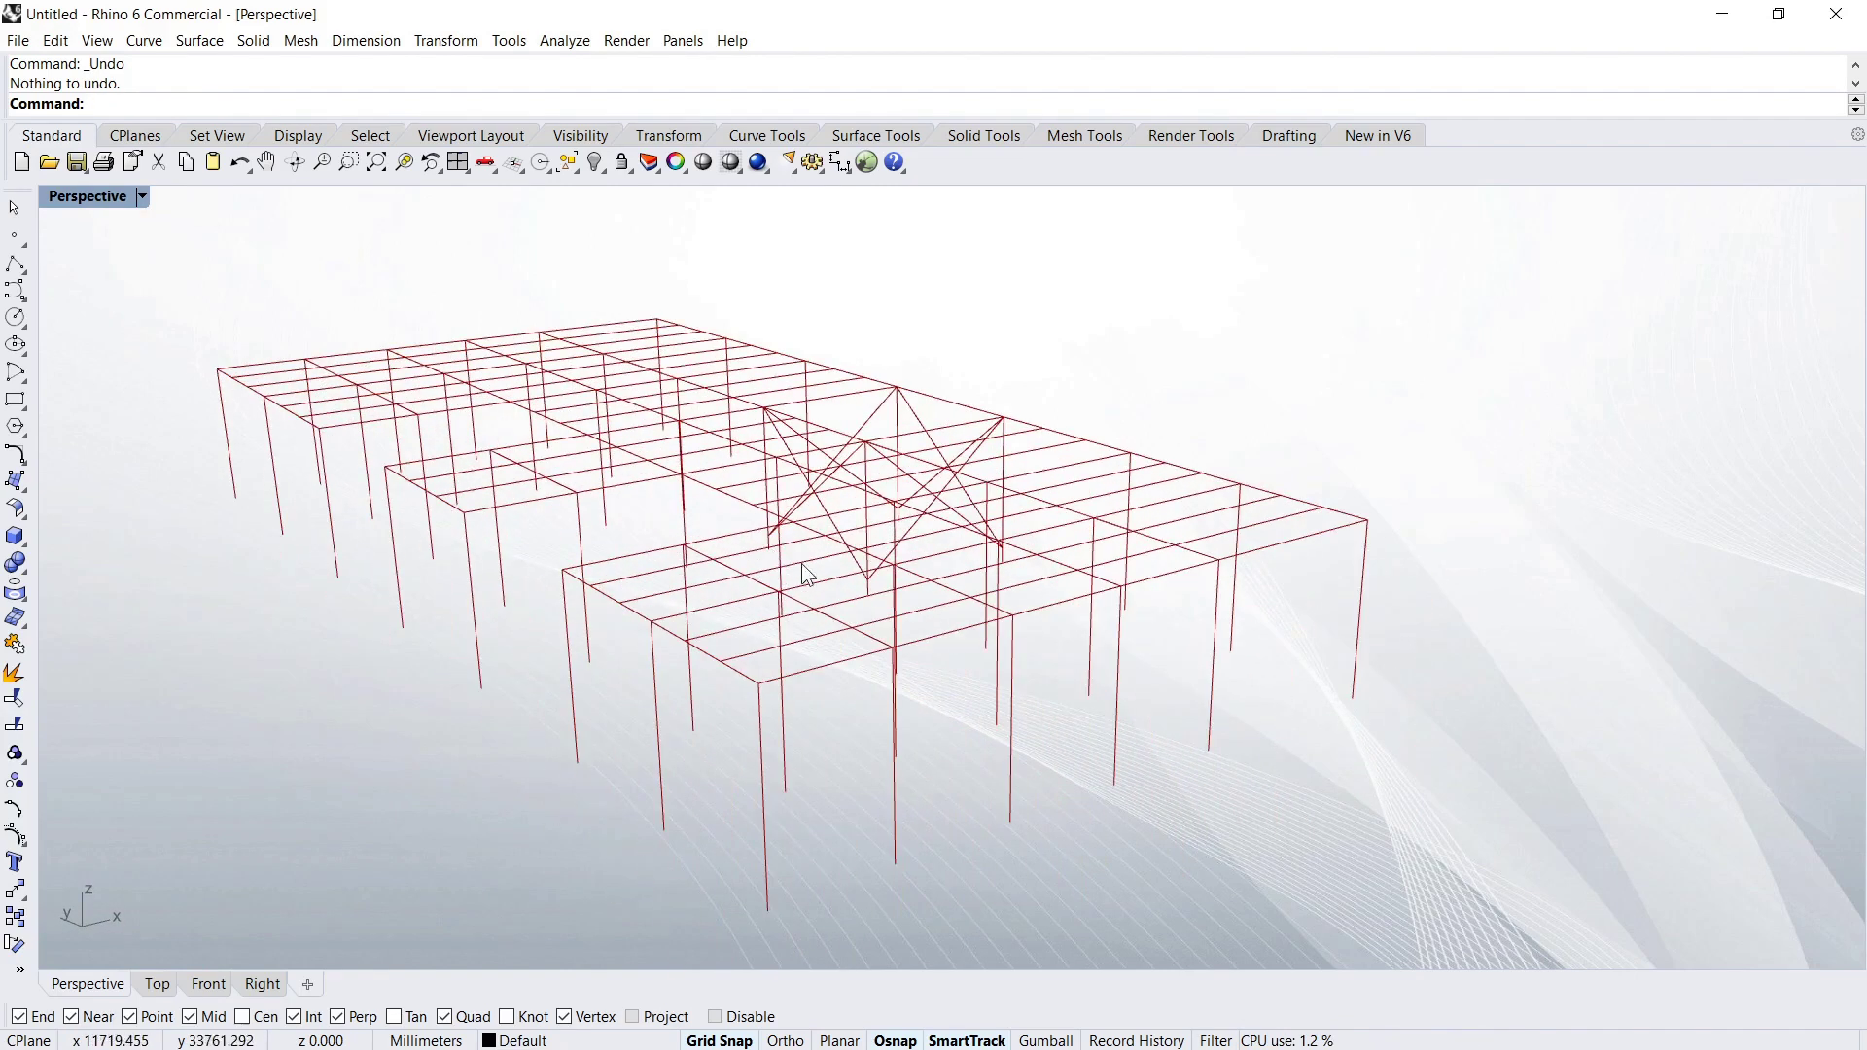
right_drag(973, 673, 827, 583)
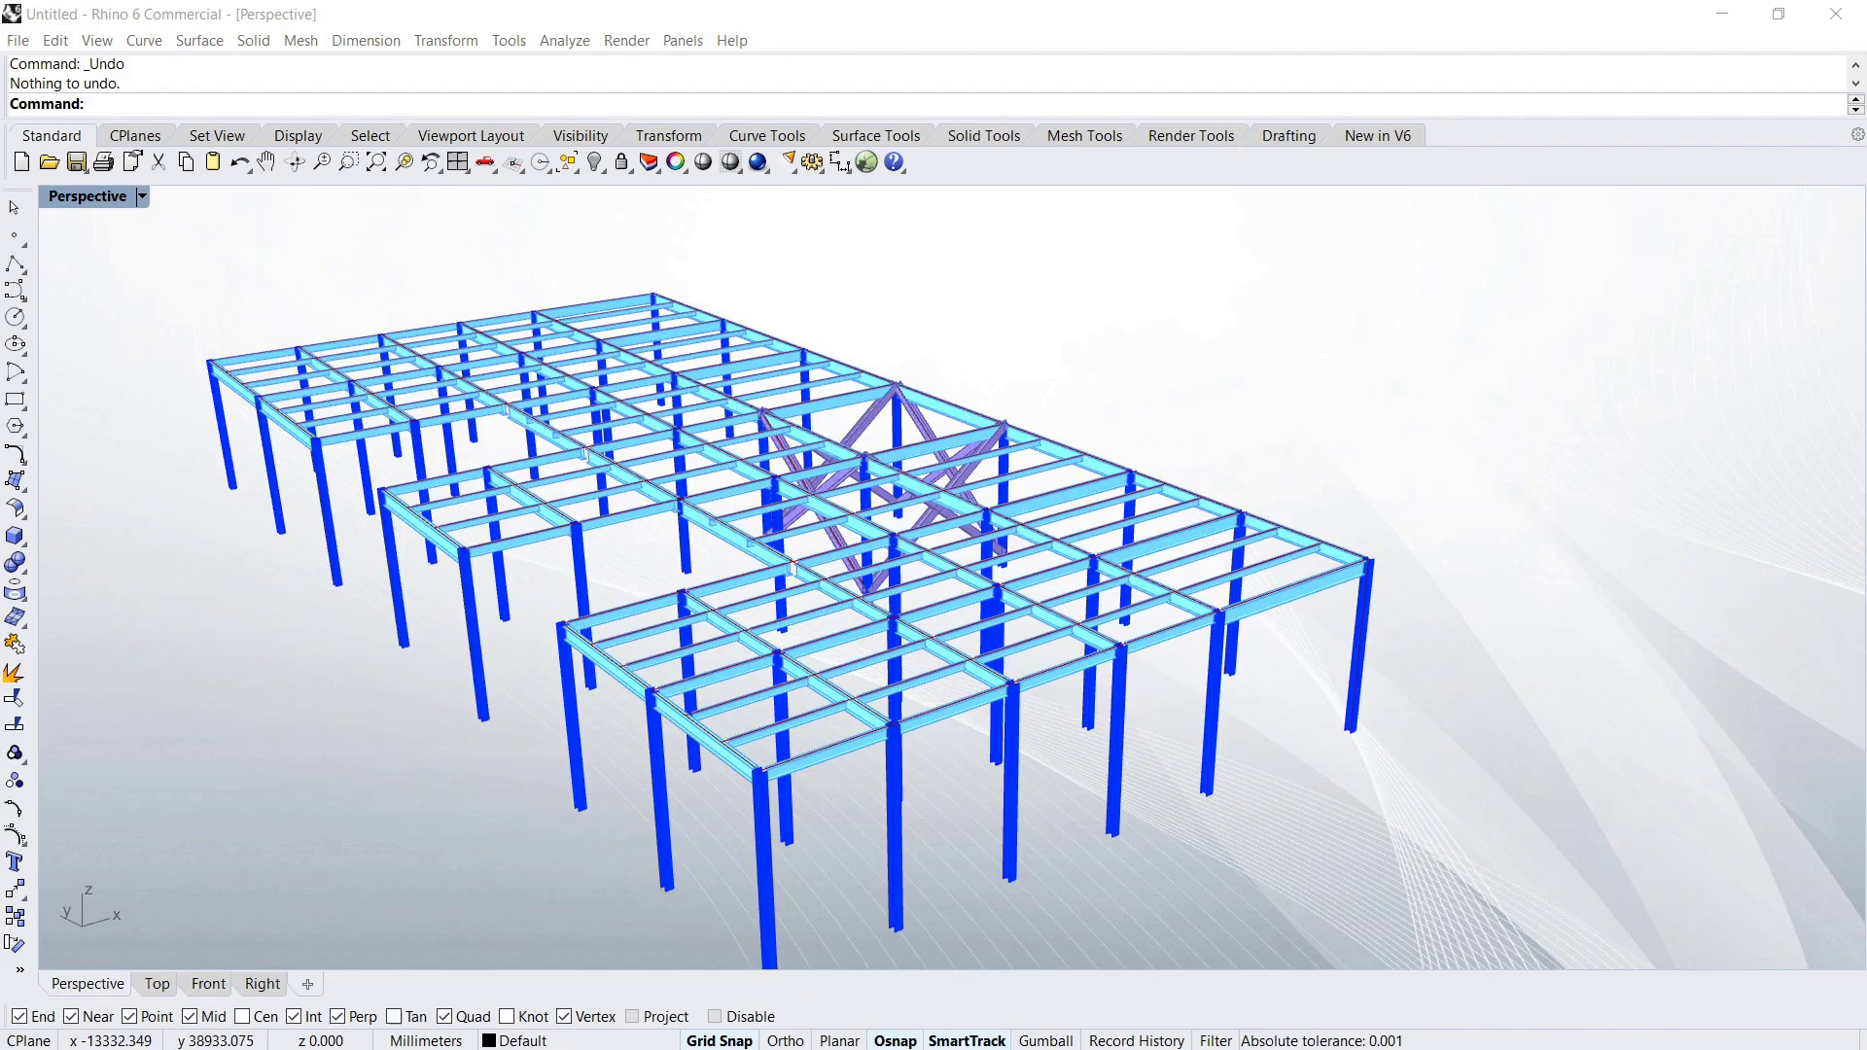
Zoom in further on the single-storey frame in the Perspective viewport
scroll(759, 768, up, 3)
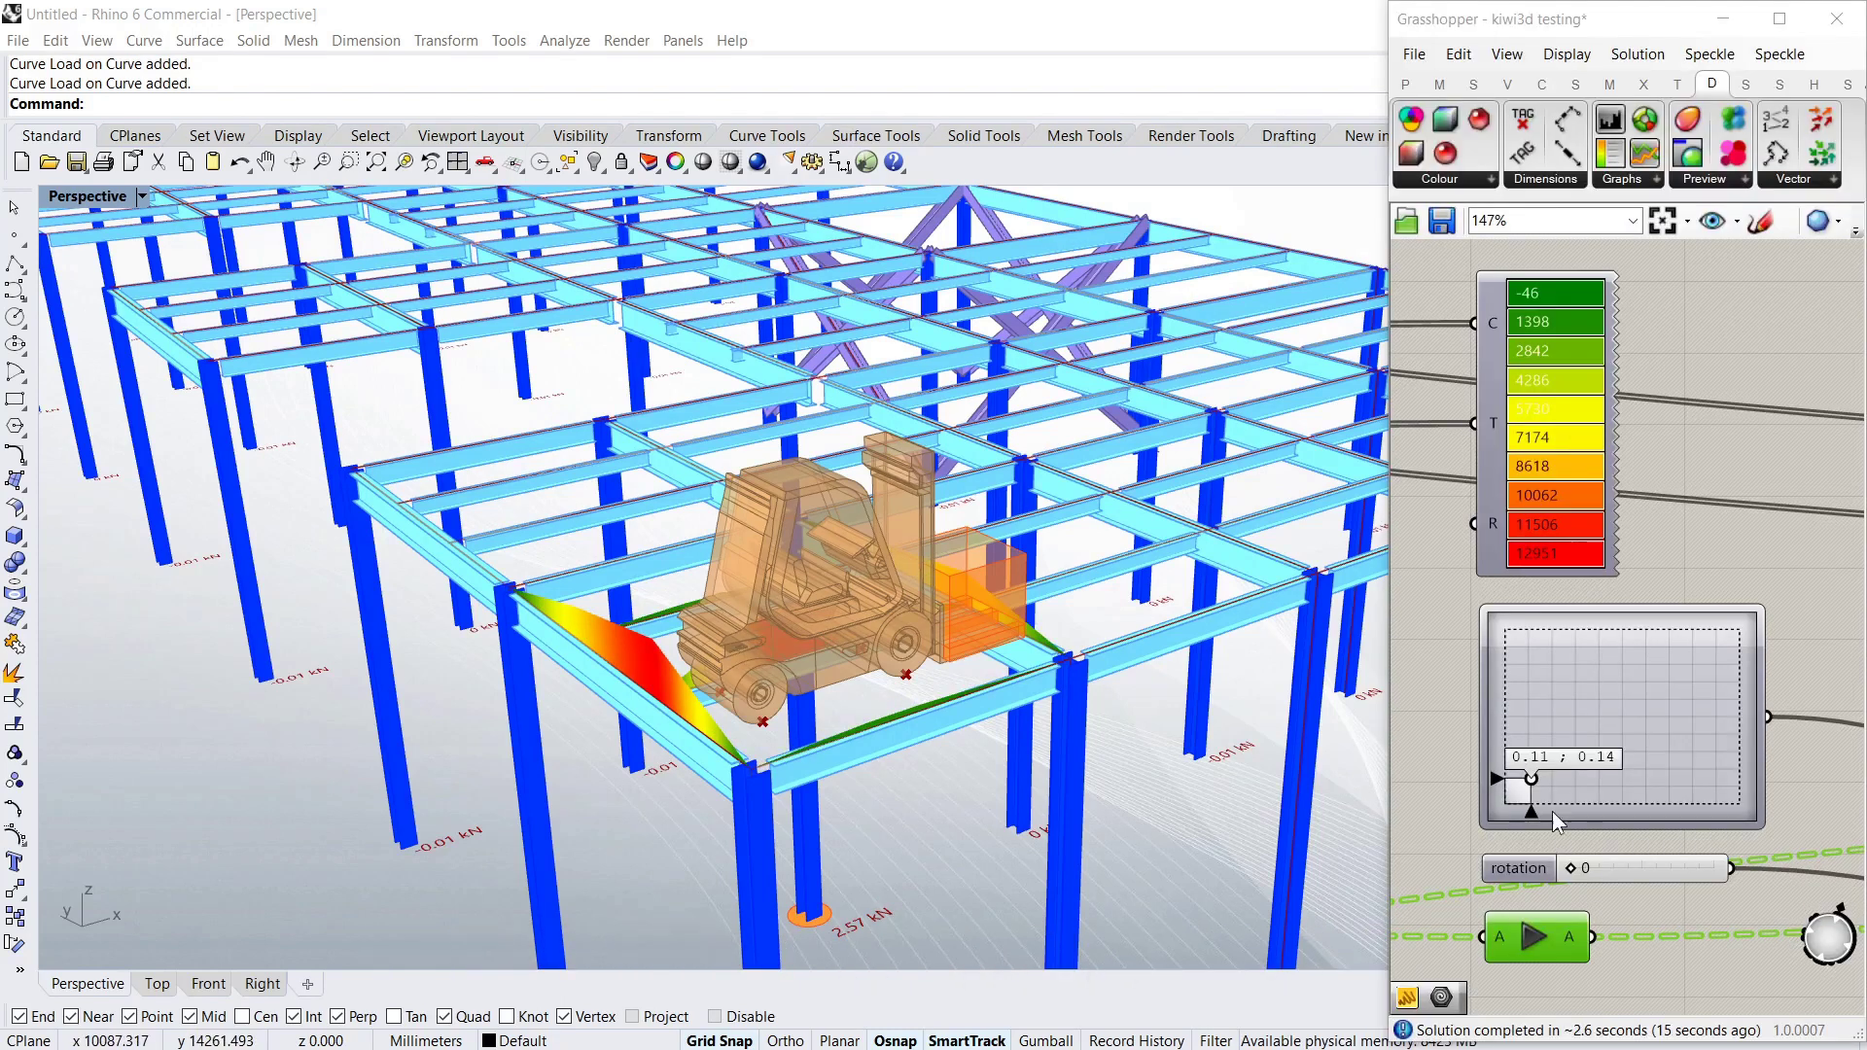
Rotate the forklift through 29, 44 and 41 degrees while shifting it across the slab
drag(1572, 869, 1583, 870)
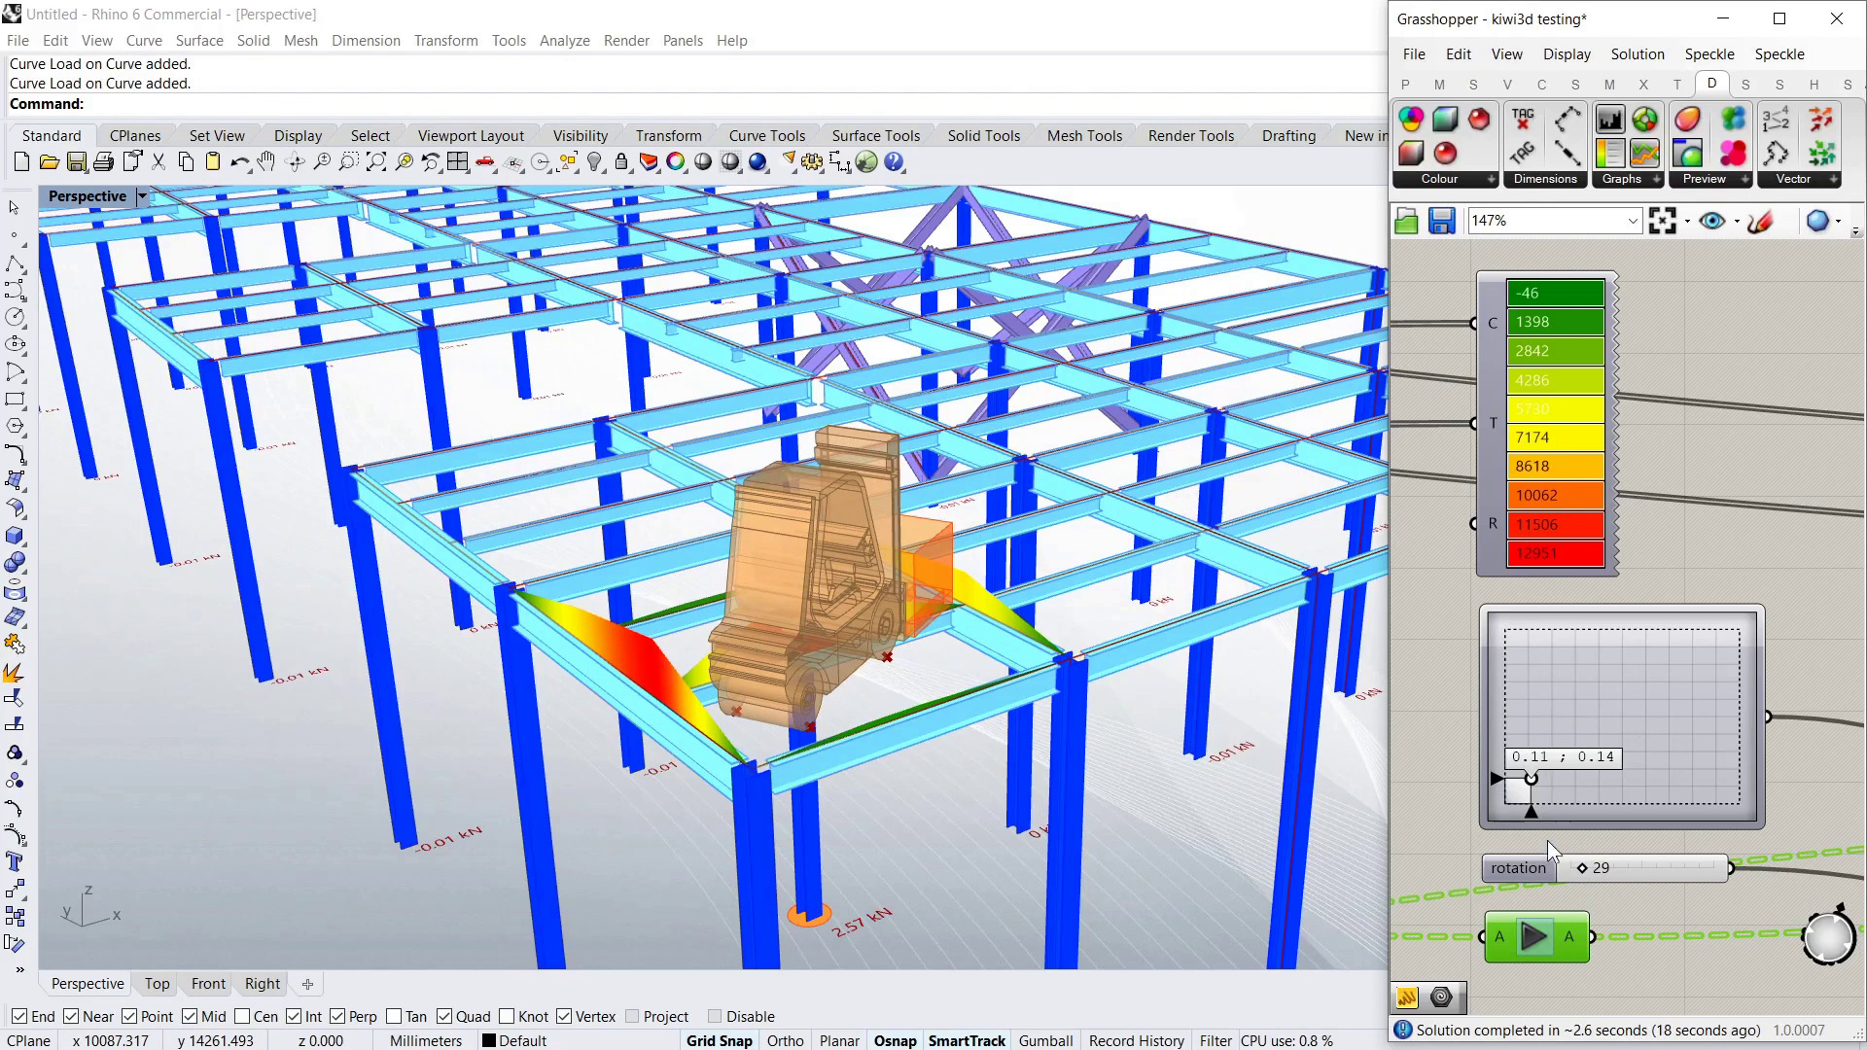
drag(1582, 868, 1595, 904)
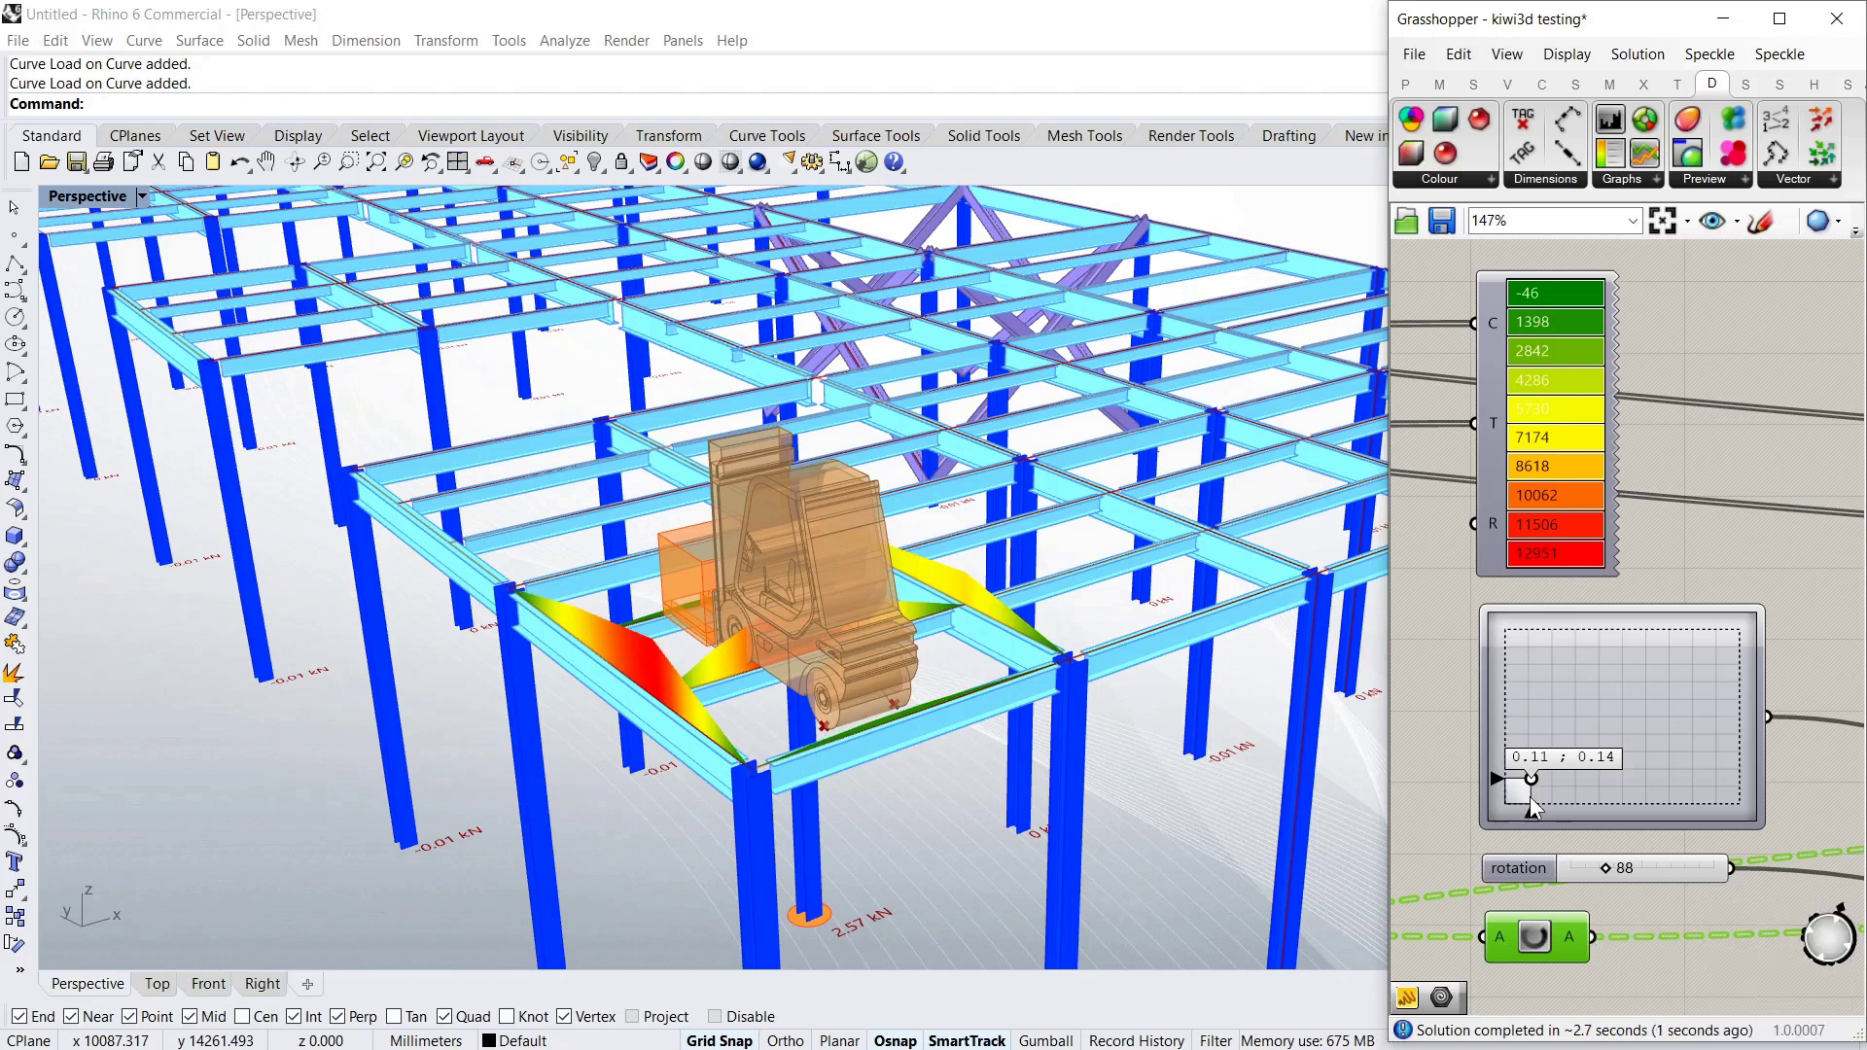
drag(1531, 778, 1530, 745)
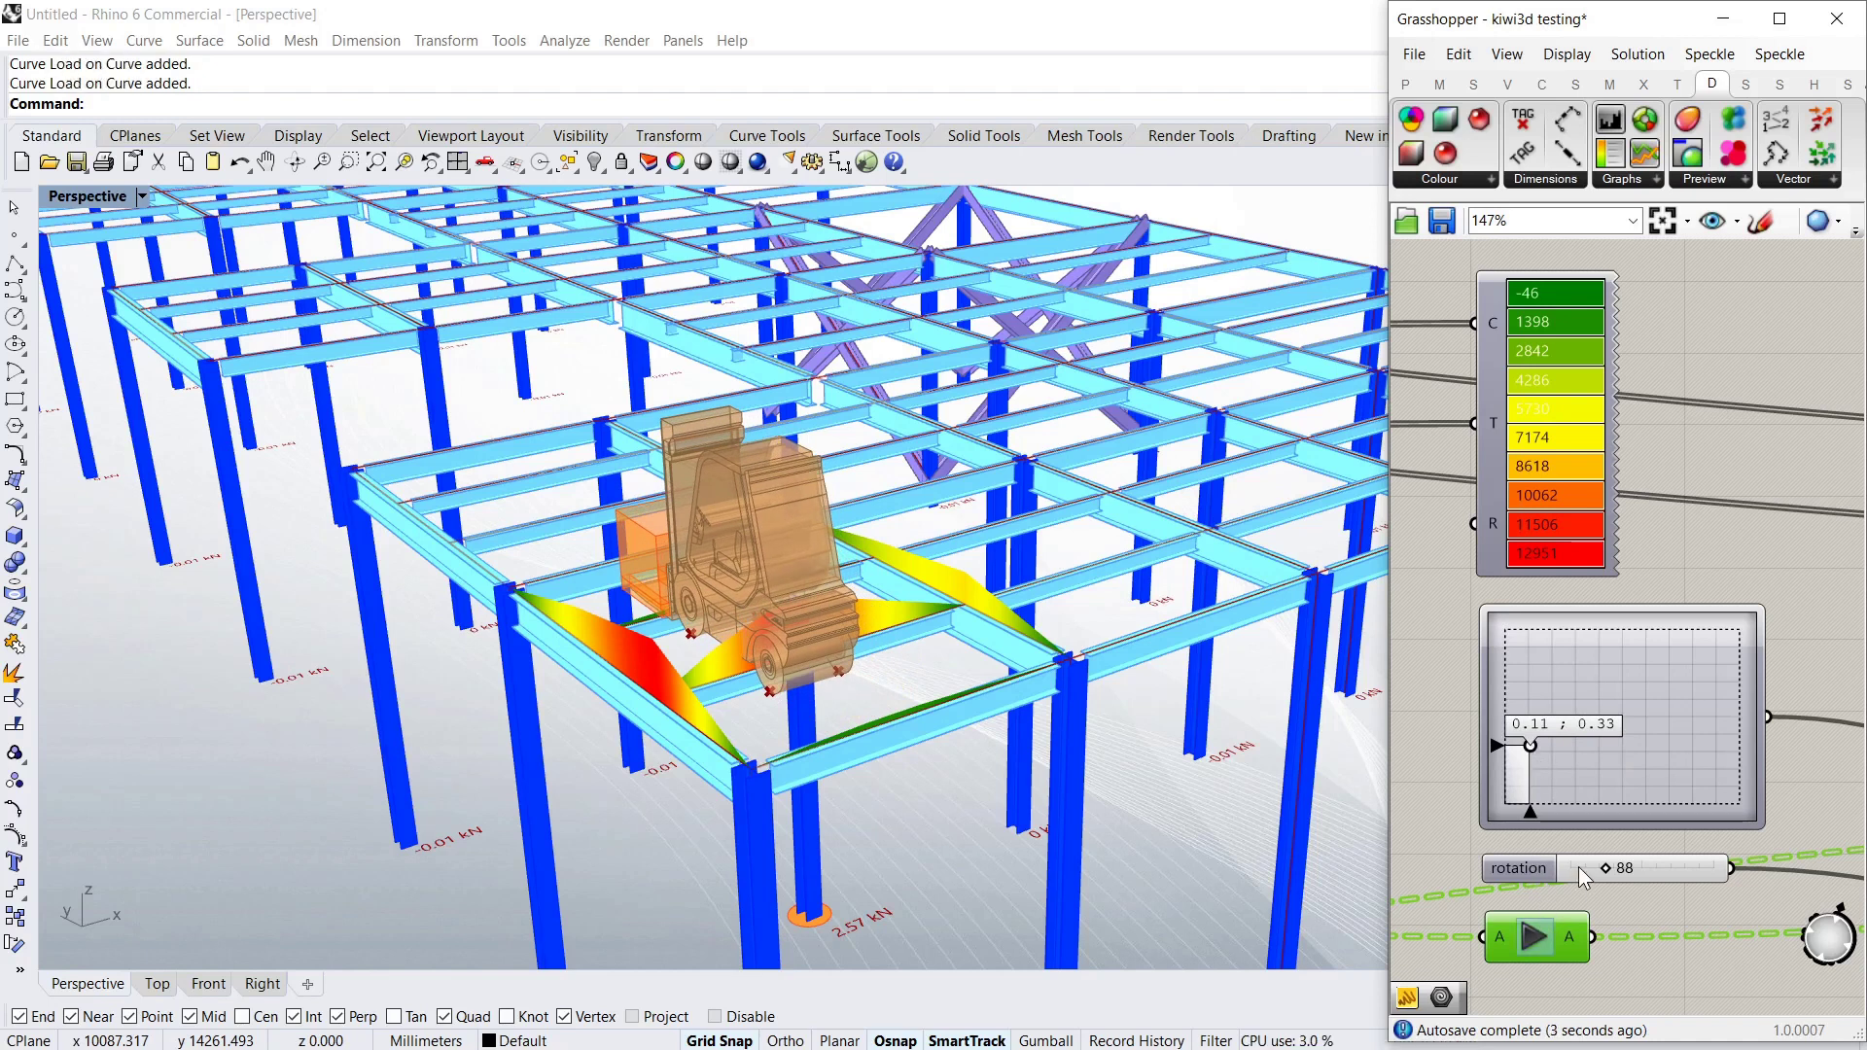
drag(1604, 867, 1581, 868)
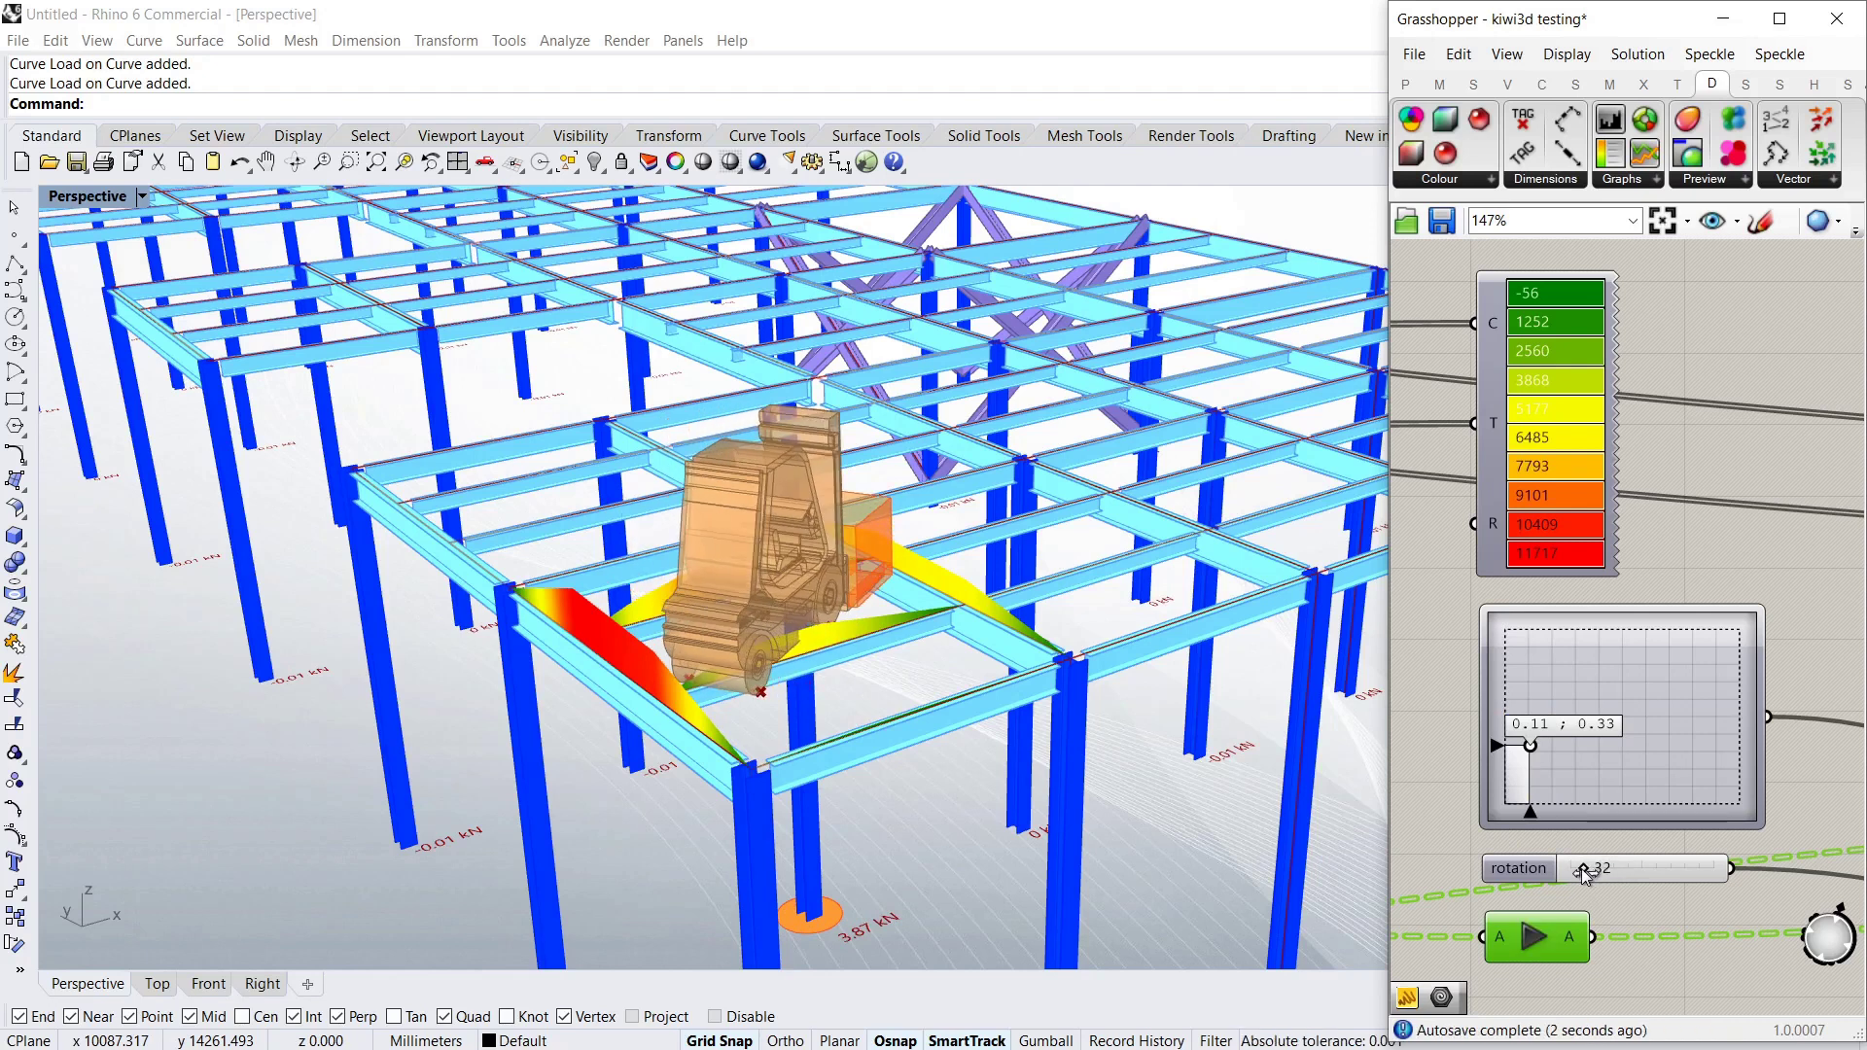
drag(1531, 745, 1614, 696)
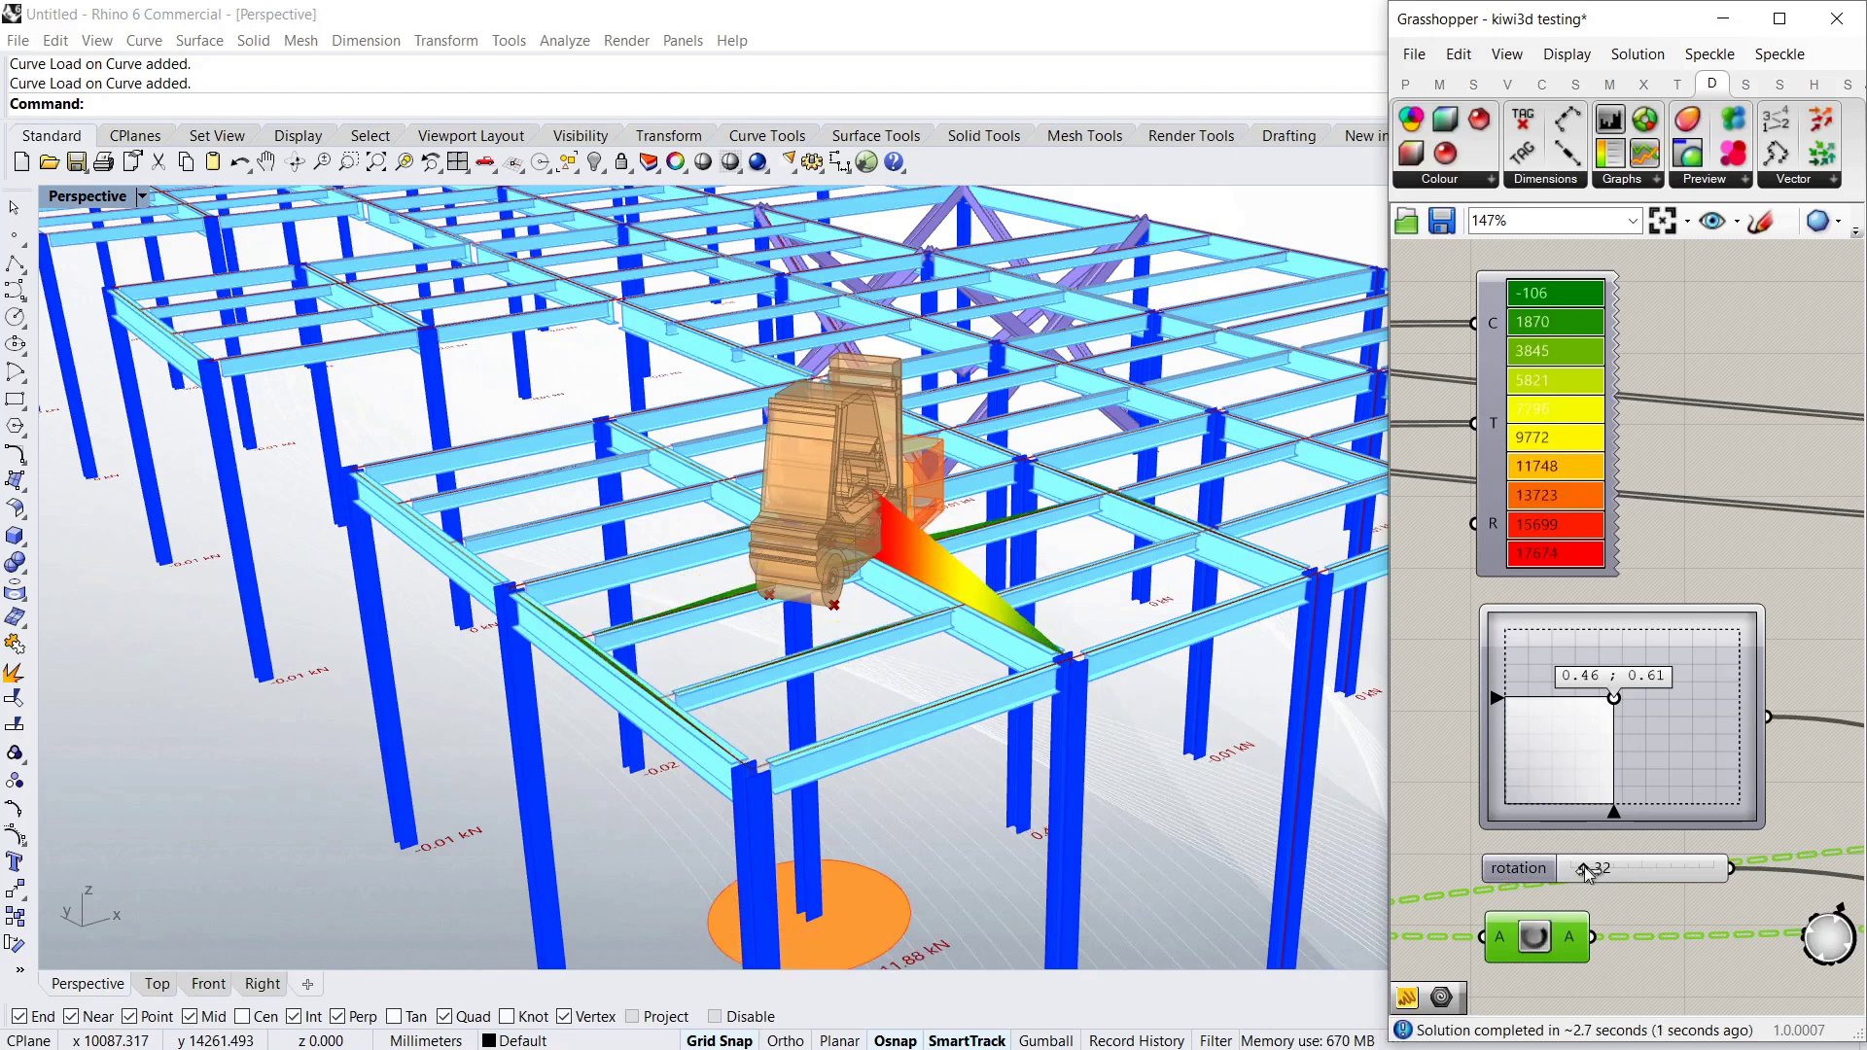
Reset the forklift rotation to 0, move it to 0.41;0.65, then turn it to 37
drag(1582, 868, 1552, 867)
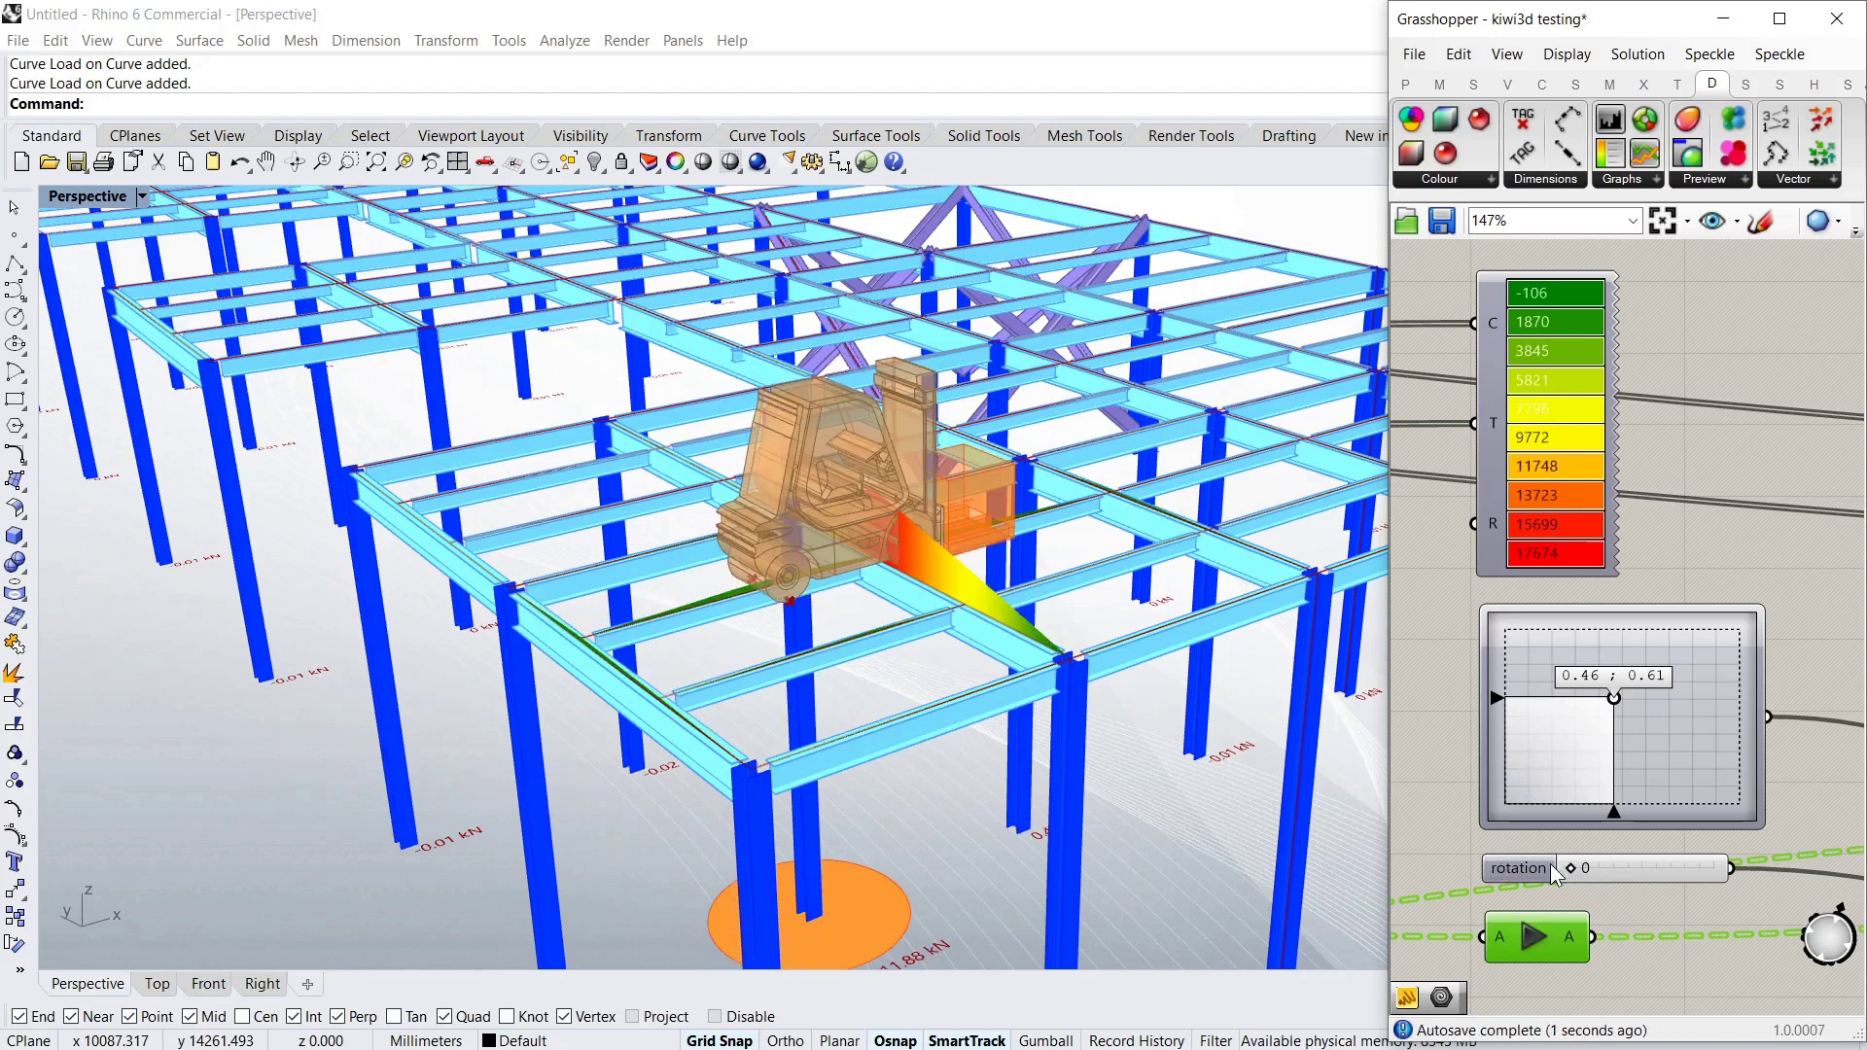
drag(1620, 697, 1694, 685)
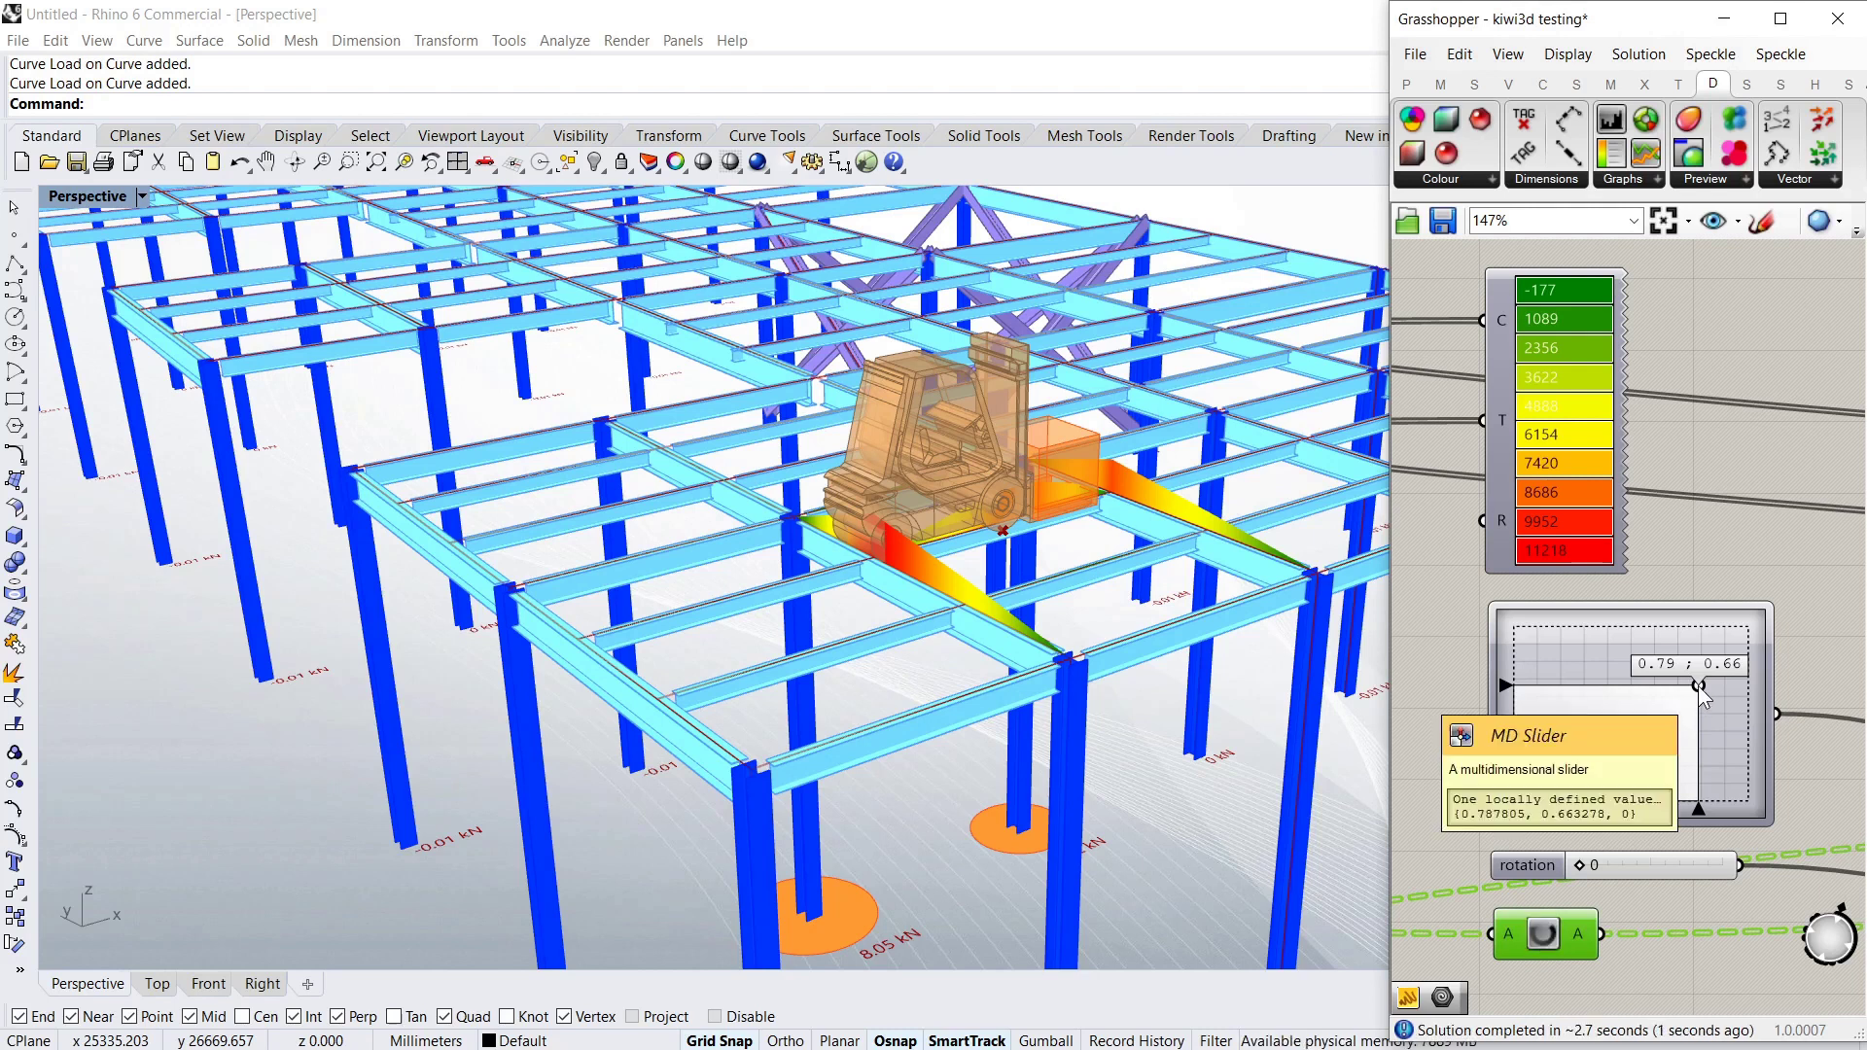
drag(1698, 687, 1612, 691)
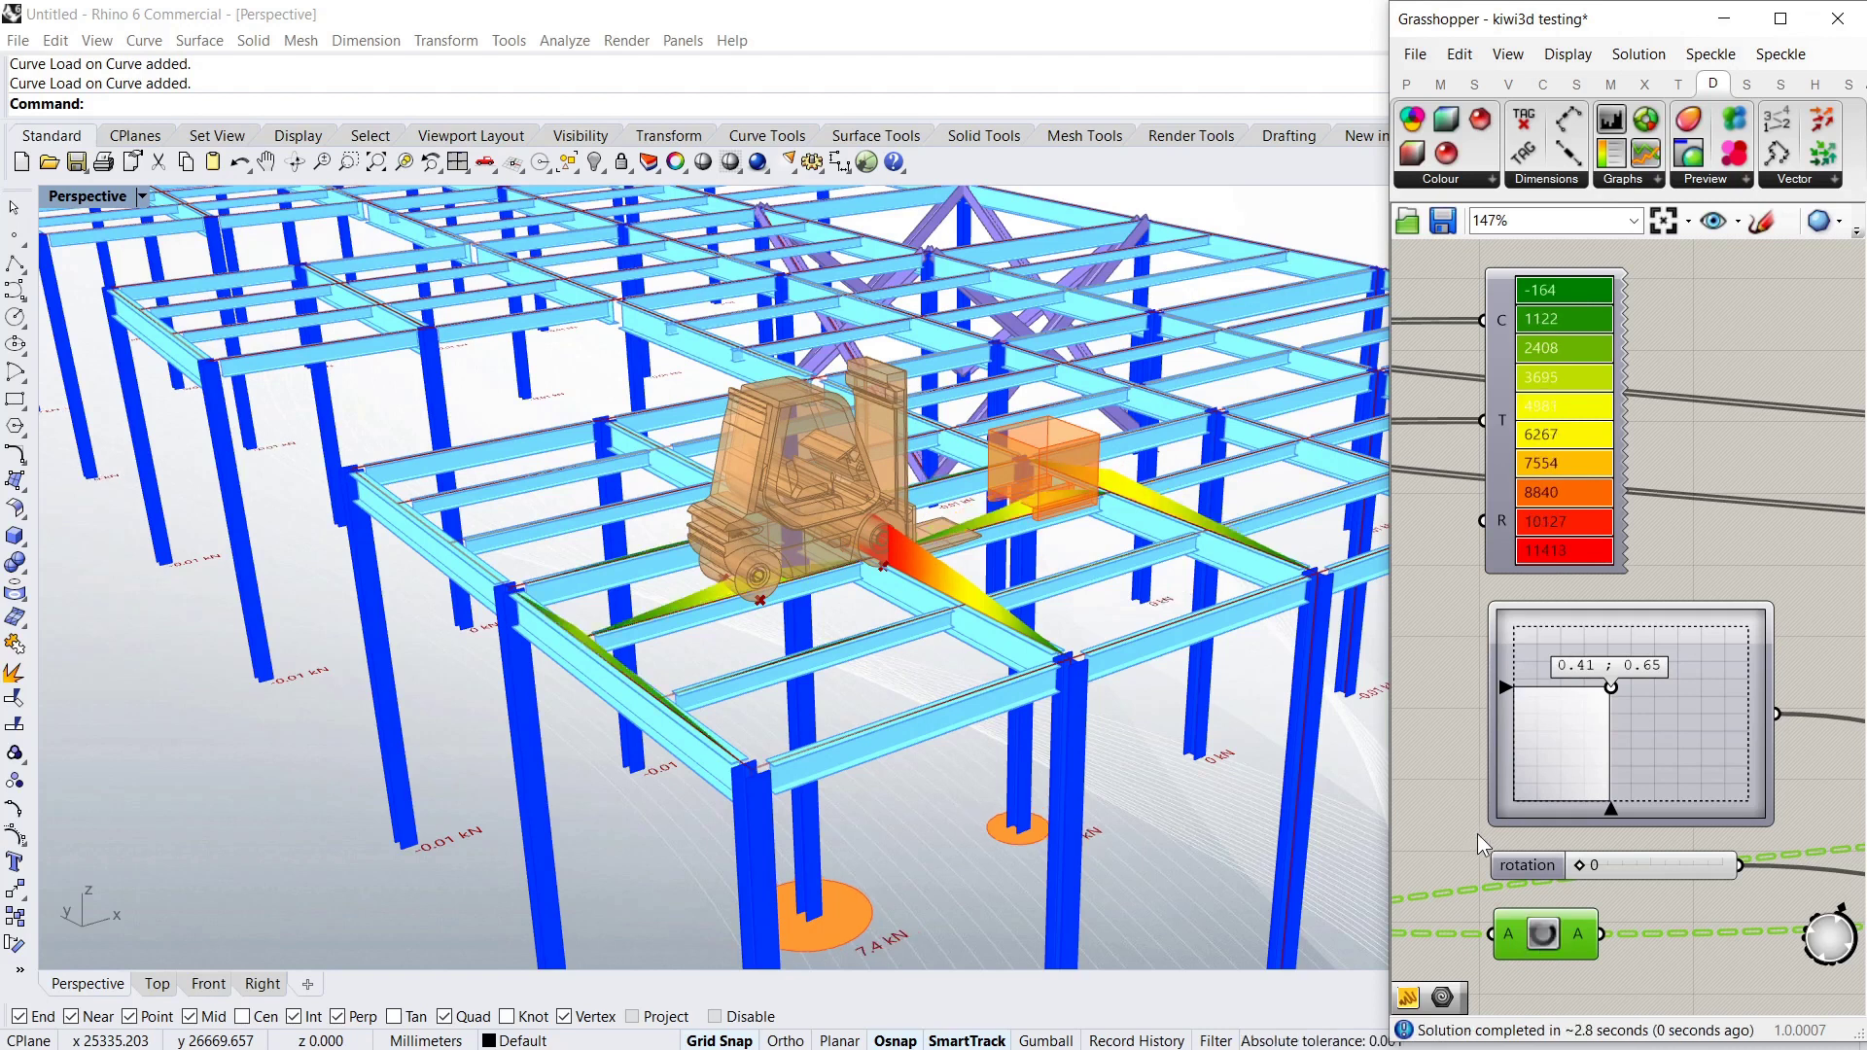
drag(1573, 865, 1593, 864)
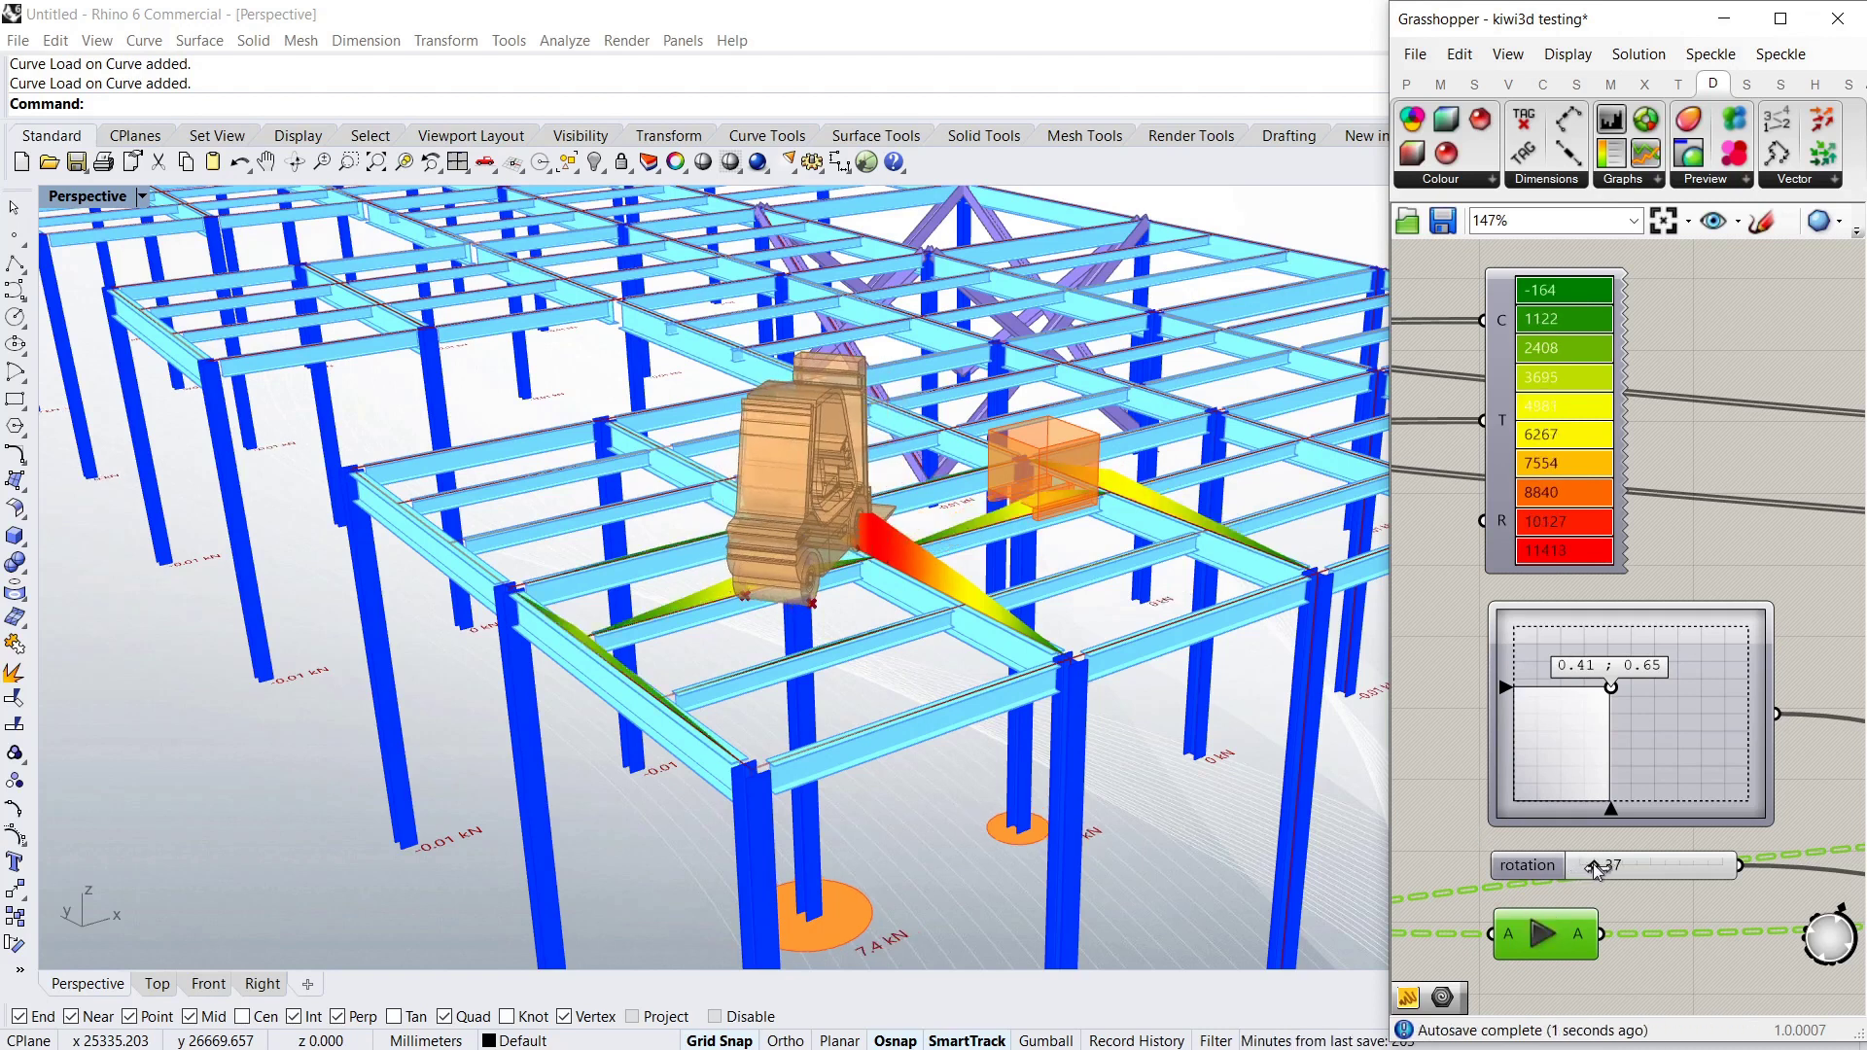
Release held results, rotate the forklift to 91 and move it to 0.14;1.0
drag(1610, 690, 1559, 727)
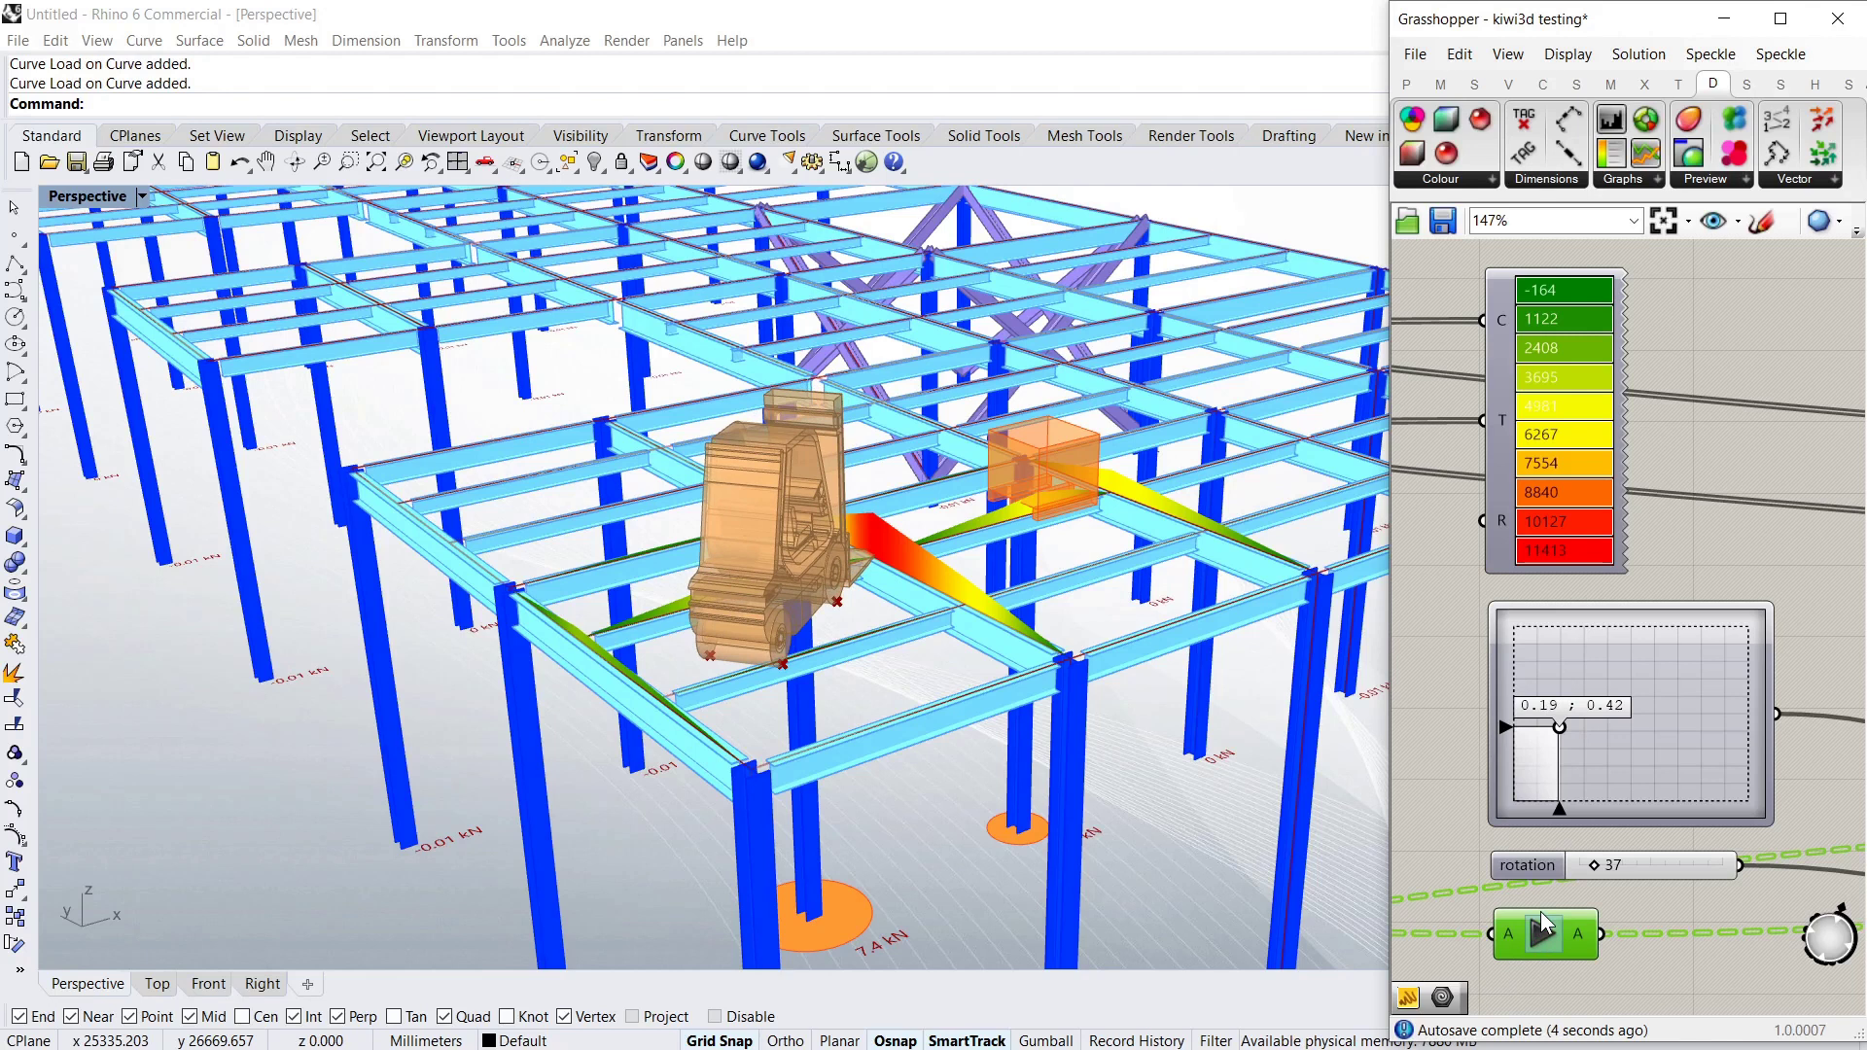
click(1543, 926)
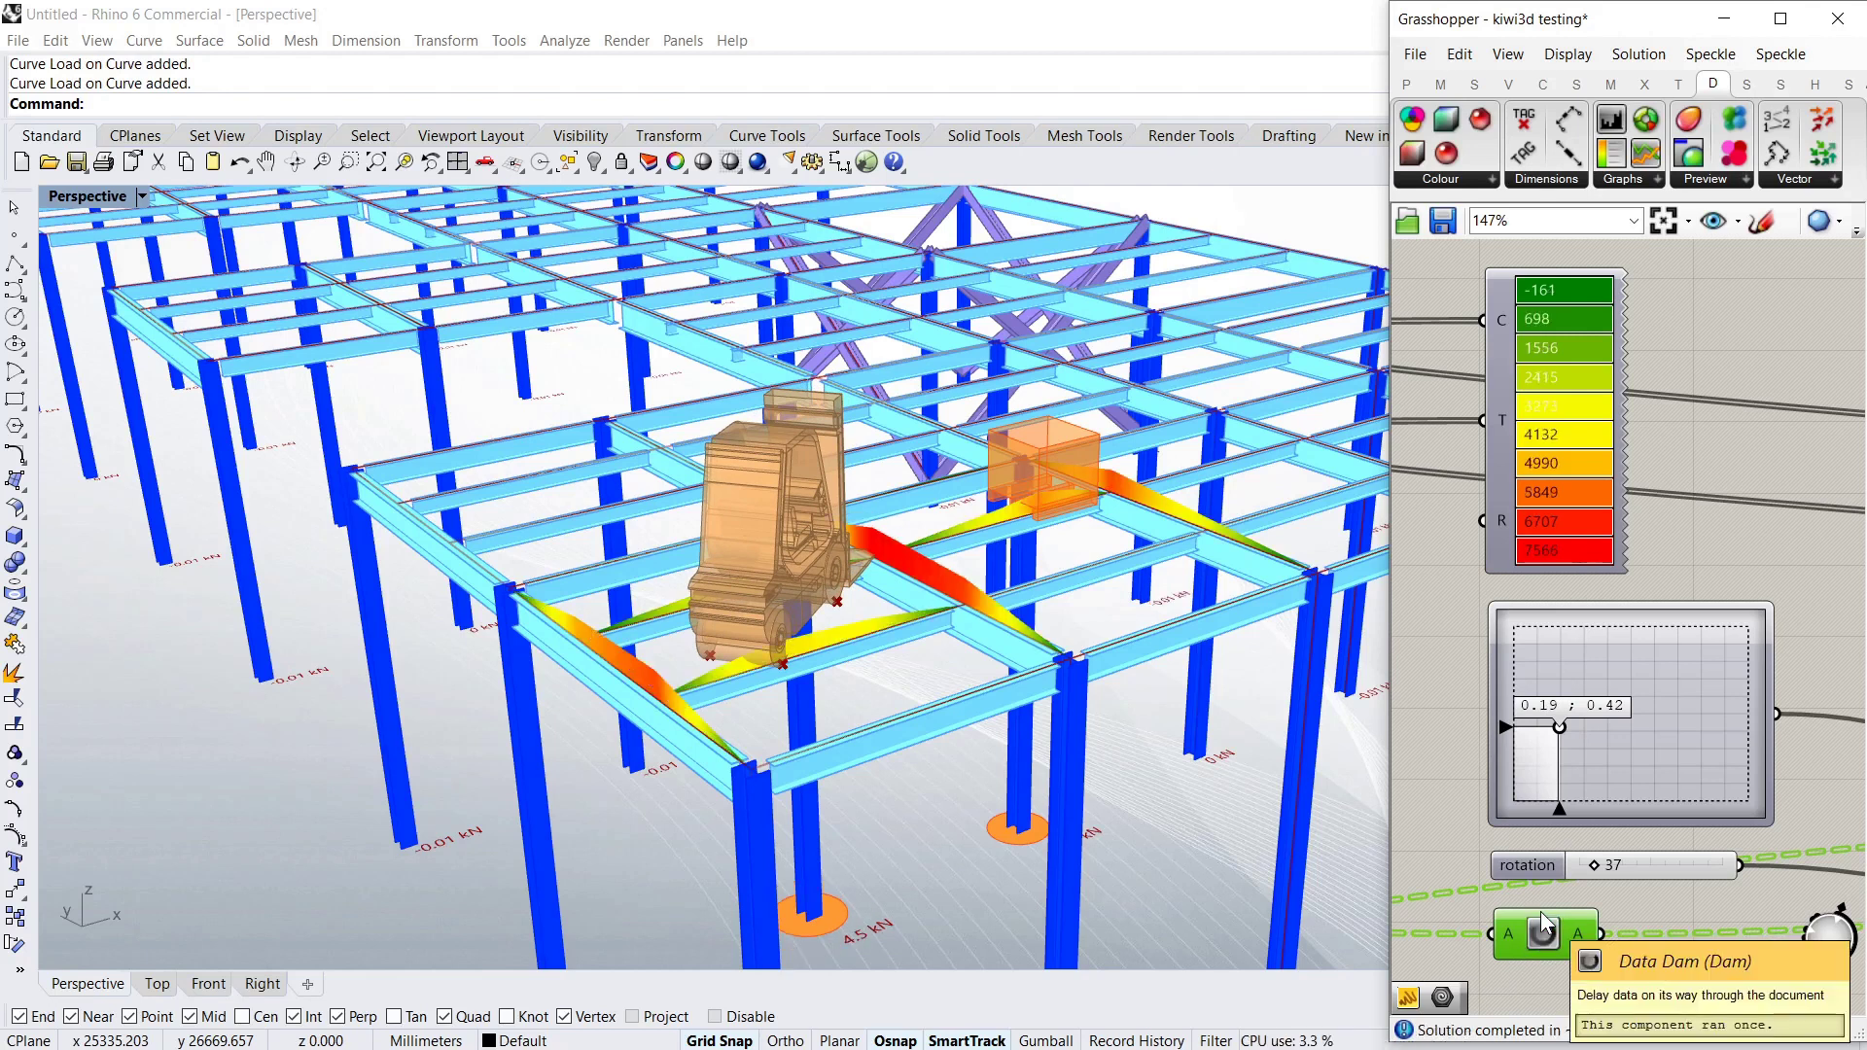
drag(1559, 730, 1549, 739)
drag(1592, 864, 1613, 865)
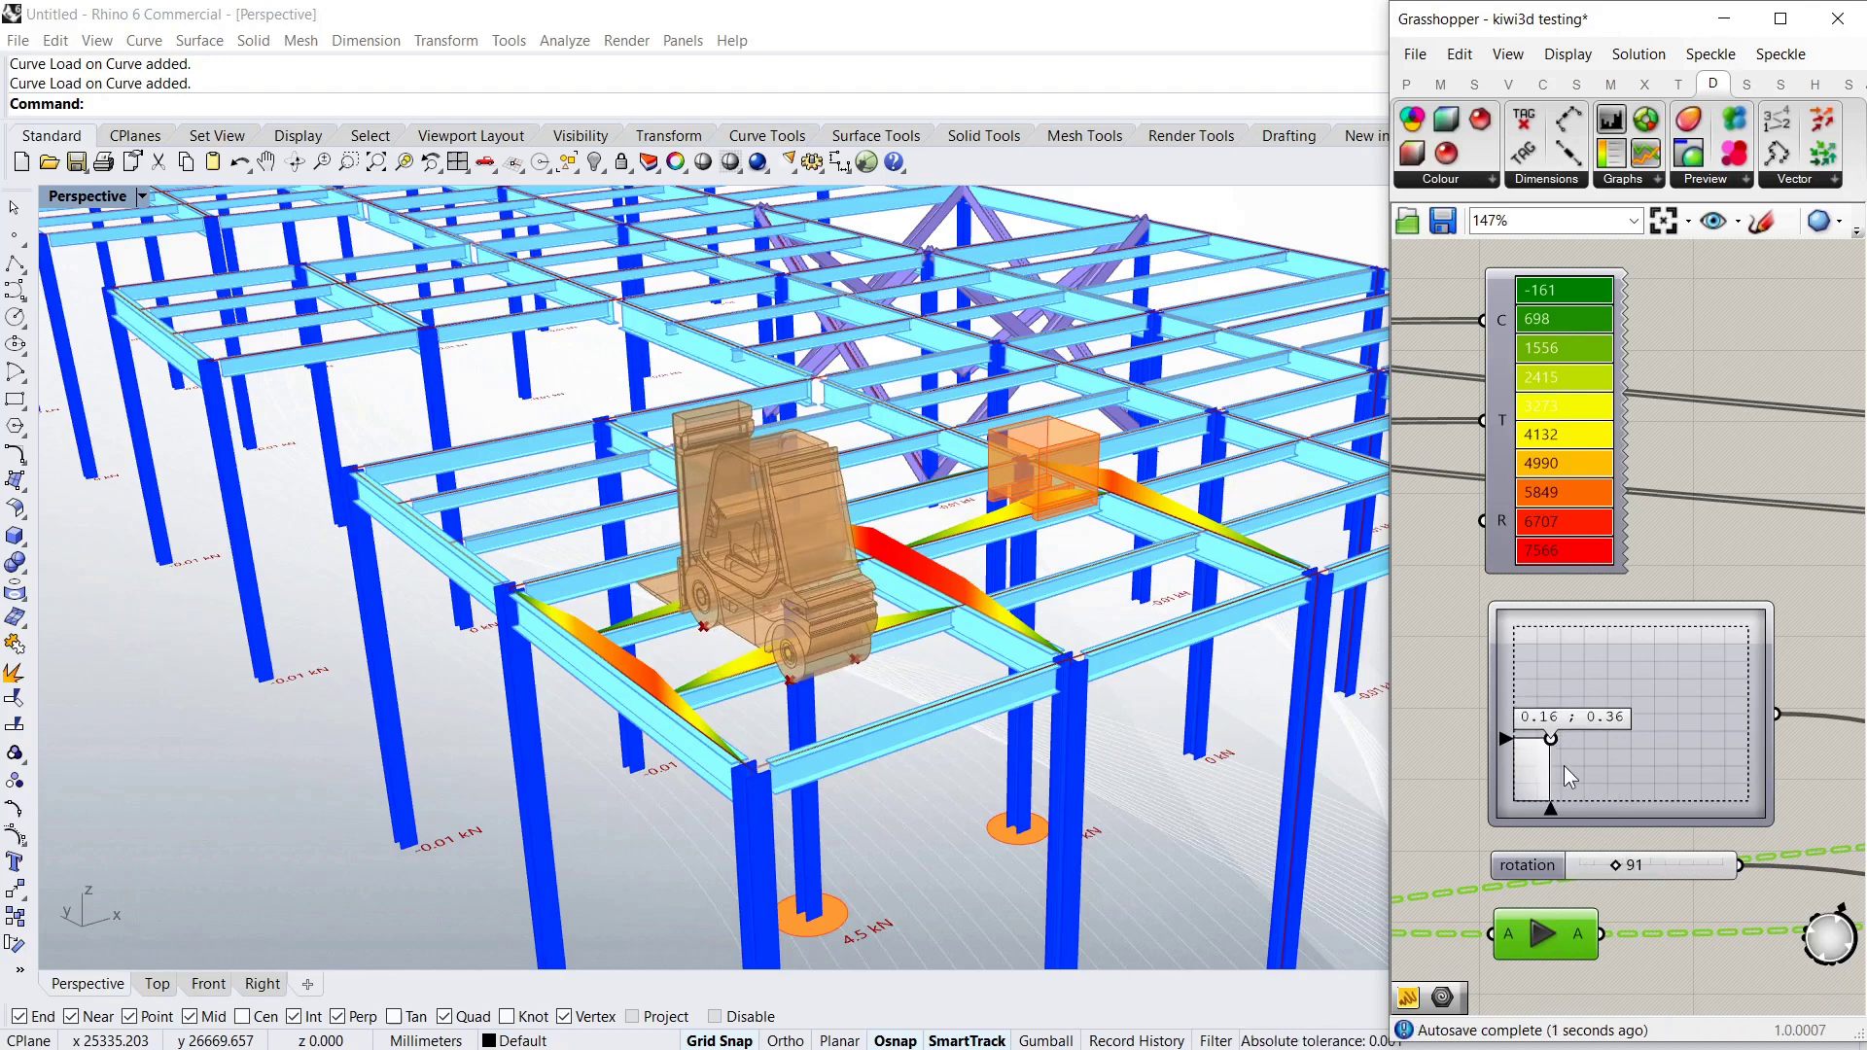
drag(1551, 738, 1551, 596)
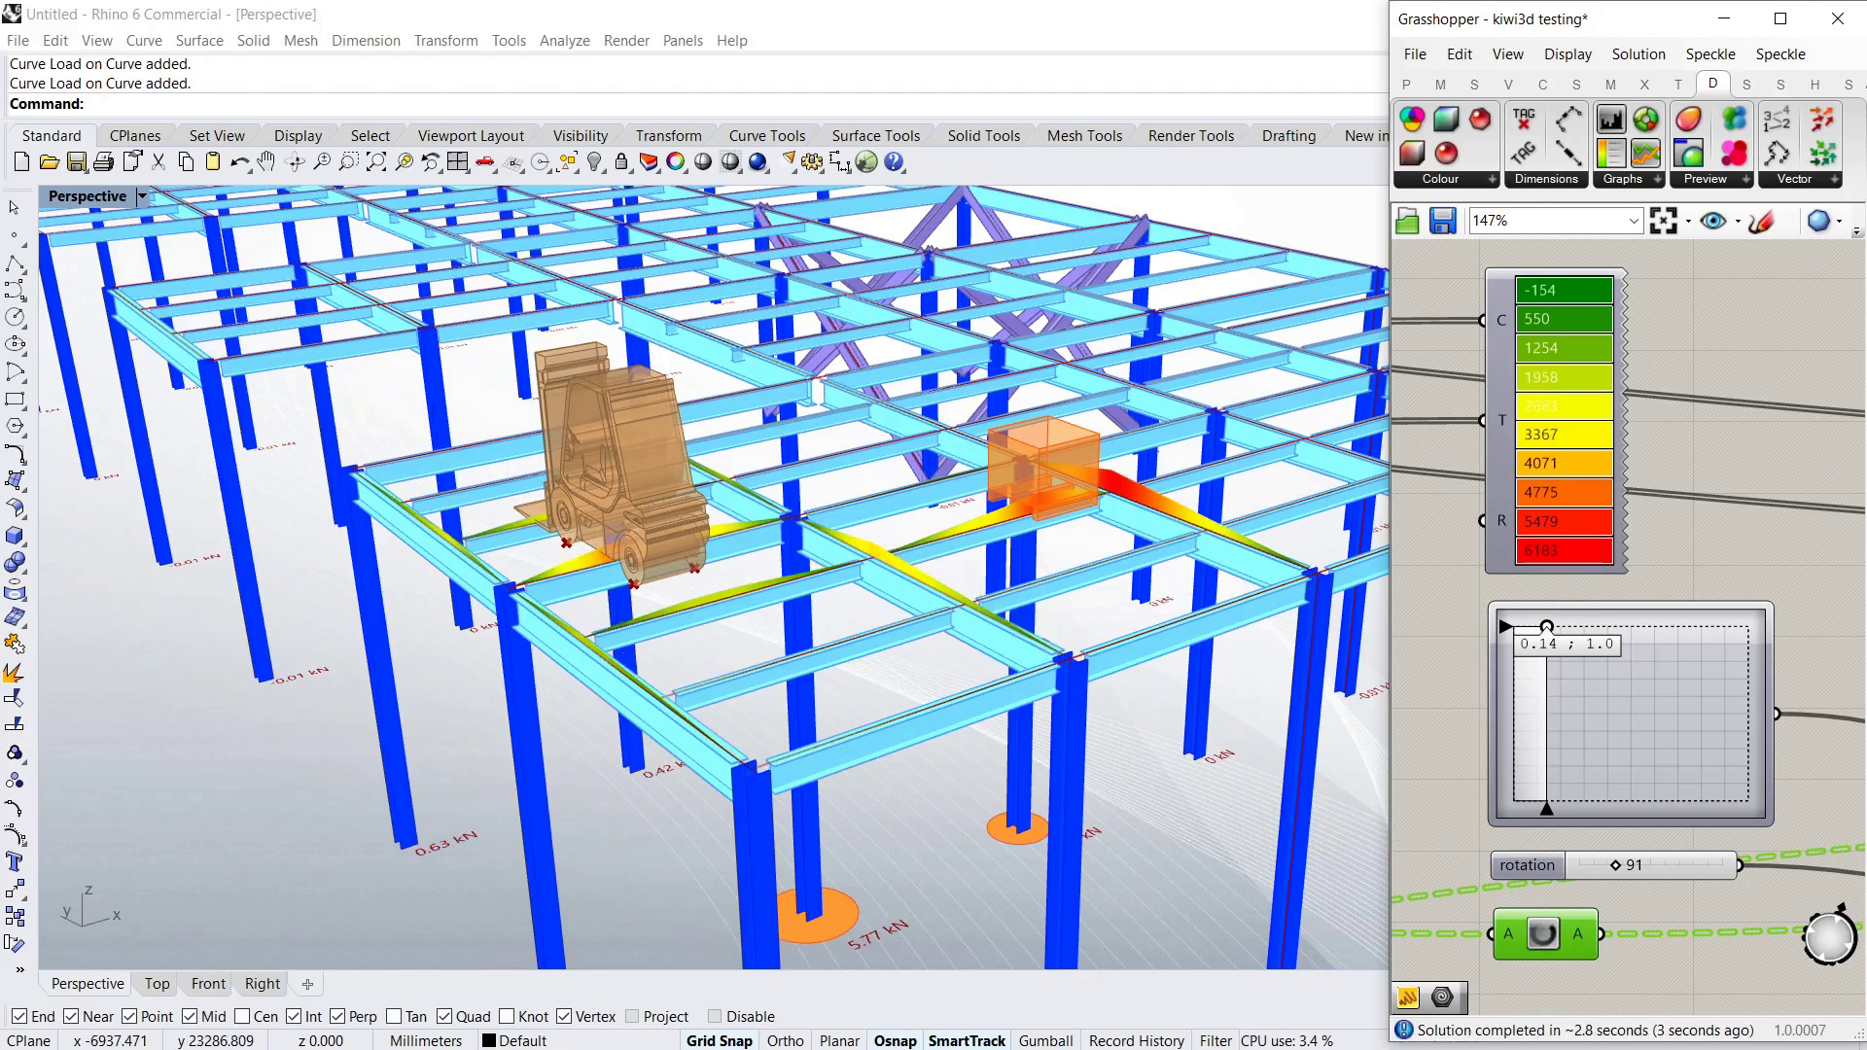
Zoom and orbit the Perspective view to show the columns and their reactions
click(844, 603)
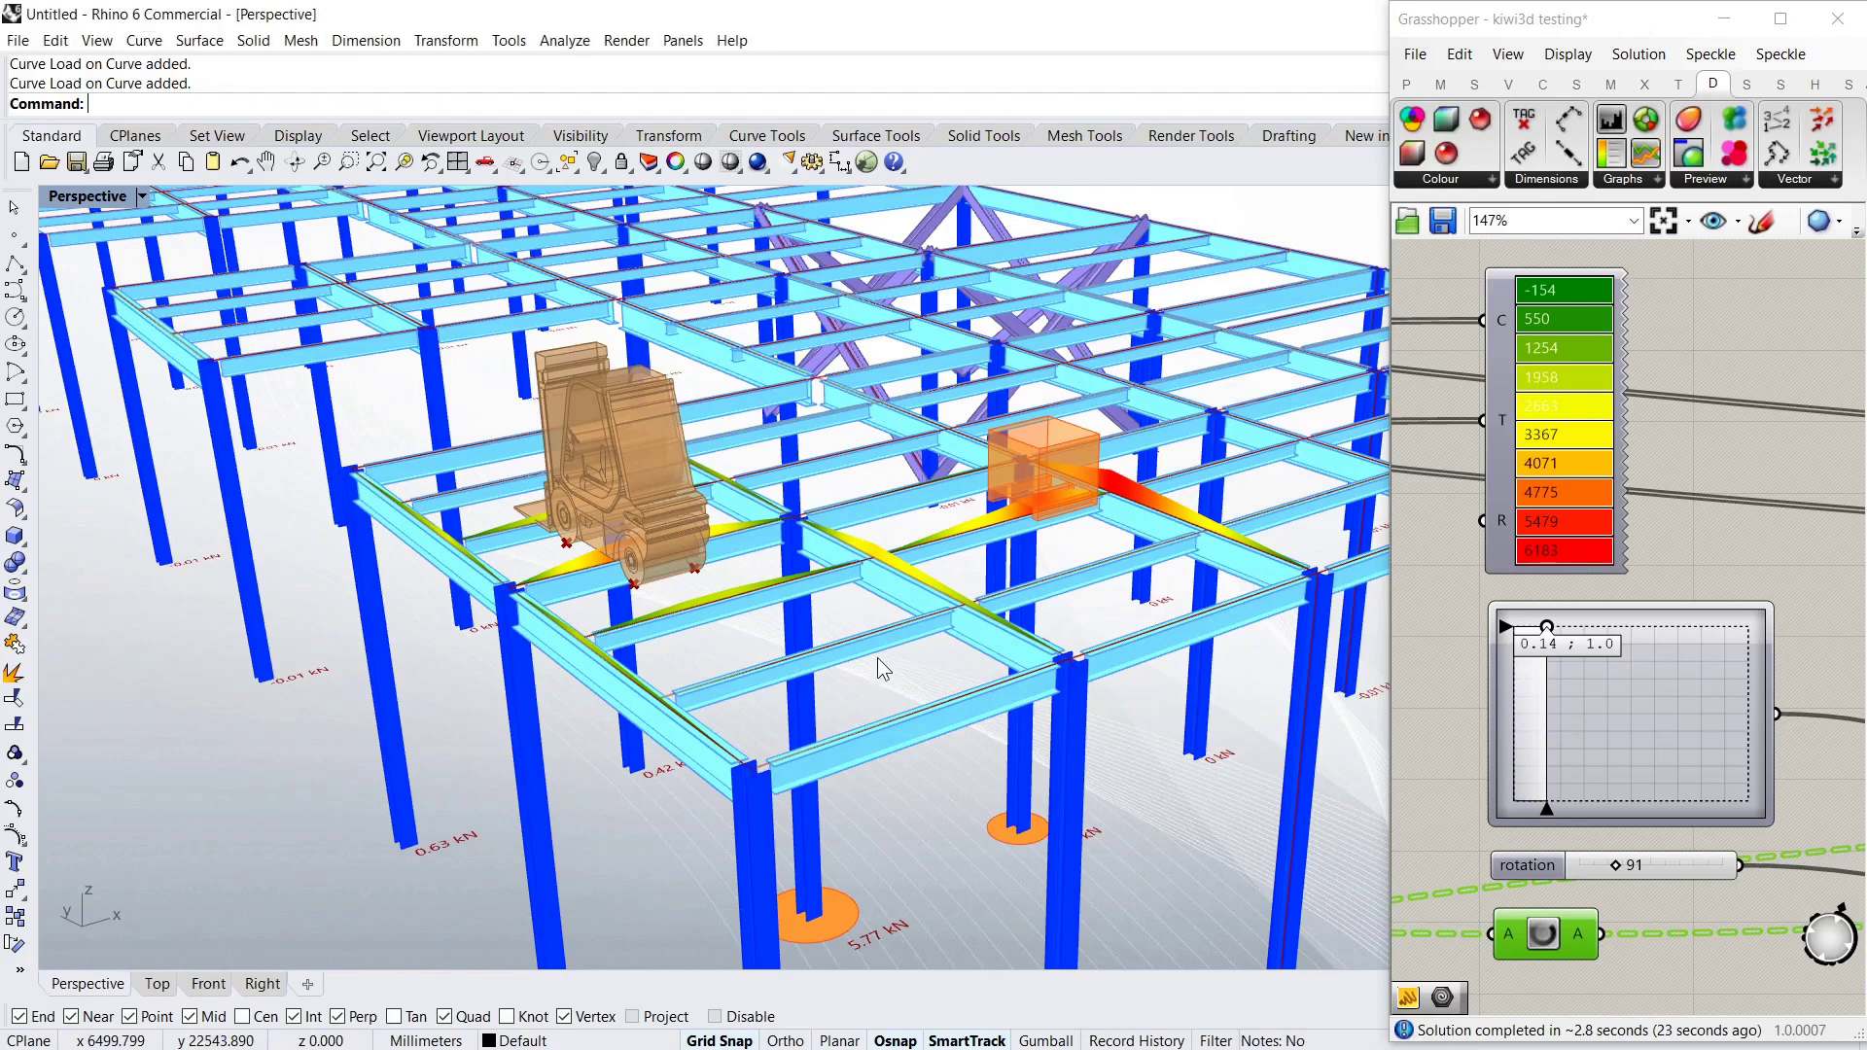
scroll(878, 668, down, 2)
scroll(884, 661, down, 2)
scroll(924, 642, down, 5)
scroll(956, 627, up, 8)
right_drag(956, 627, 904, 739)
Turn the forklift to 0 rotation and drive it further along the frame to 0.2;0.73
drag(1553, 634, 1563, 682)
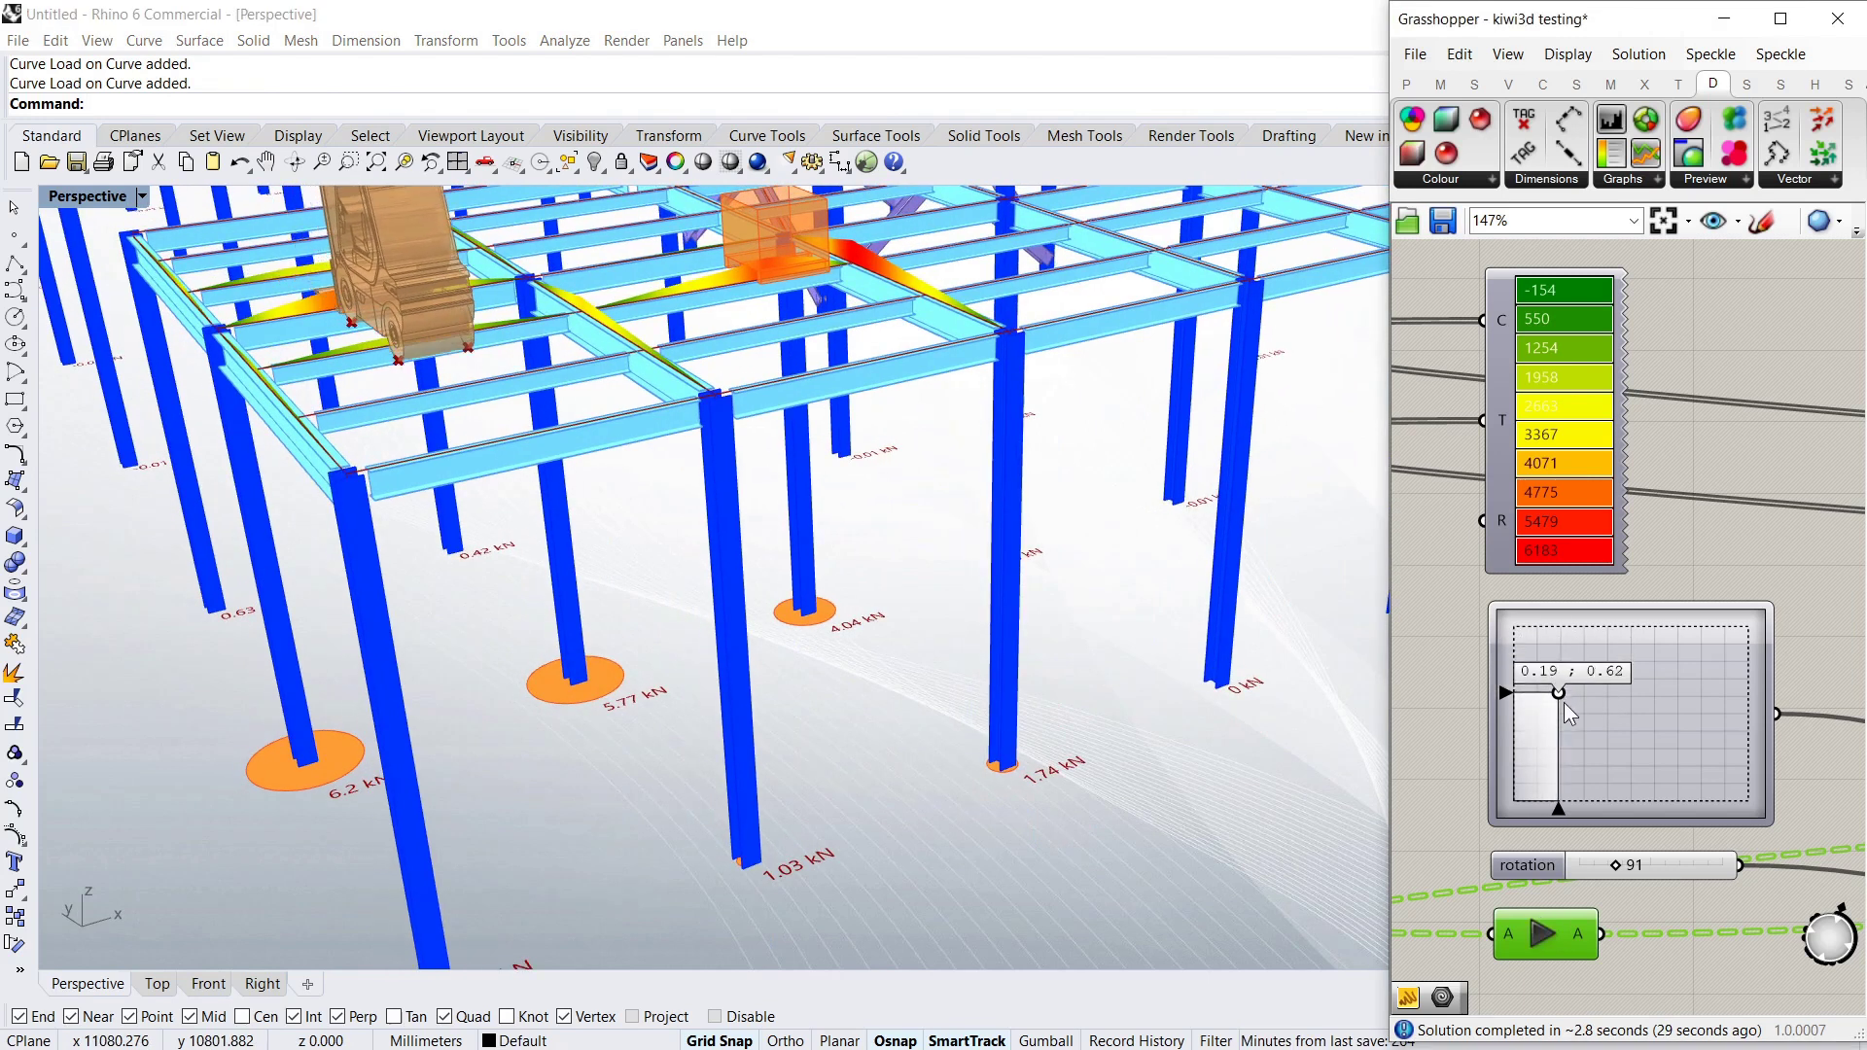
drag(1562, 678, 1561, 746)
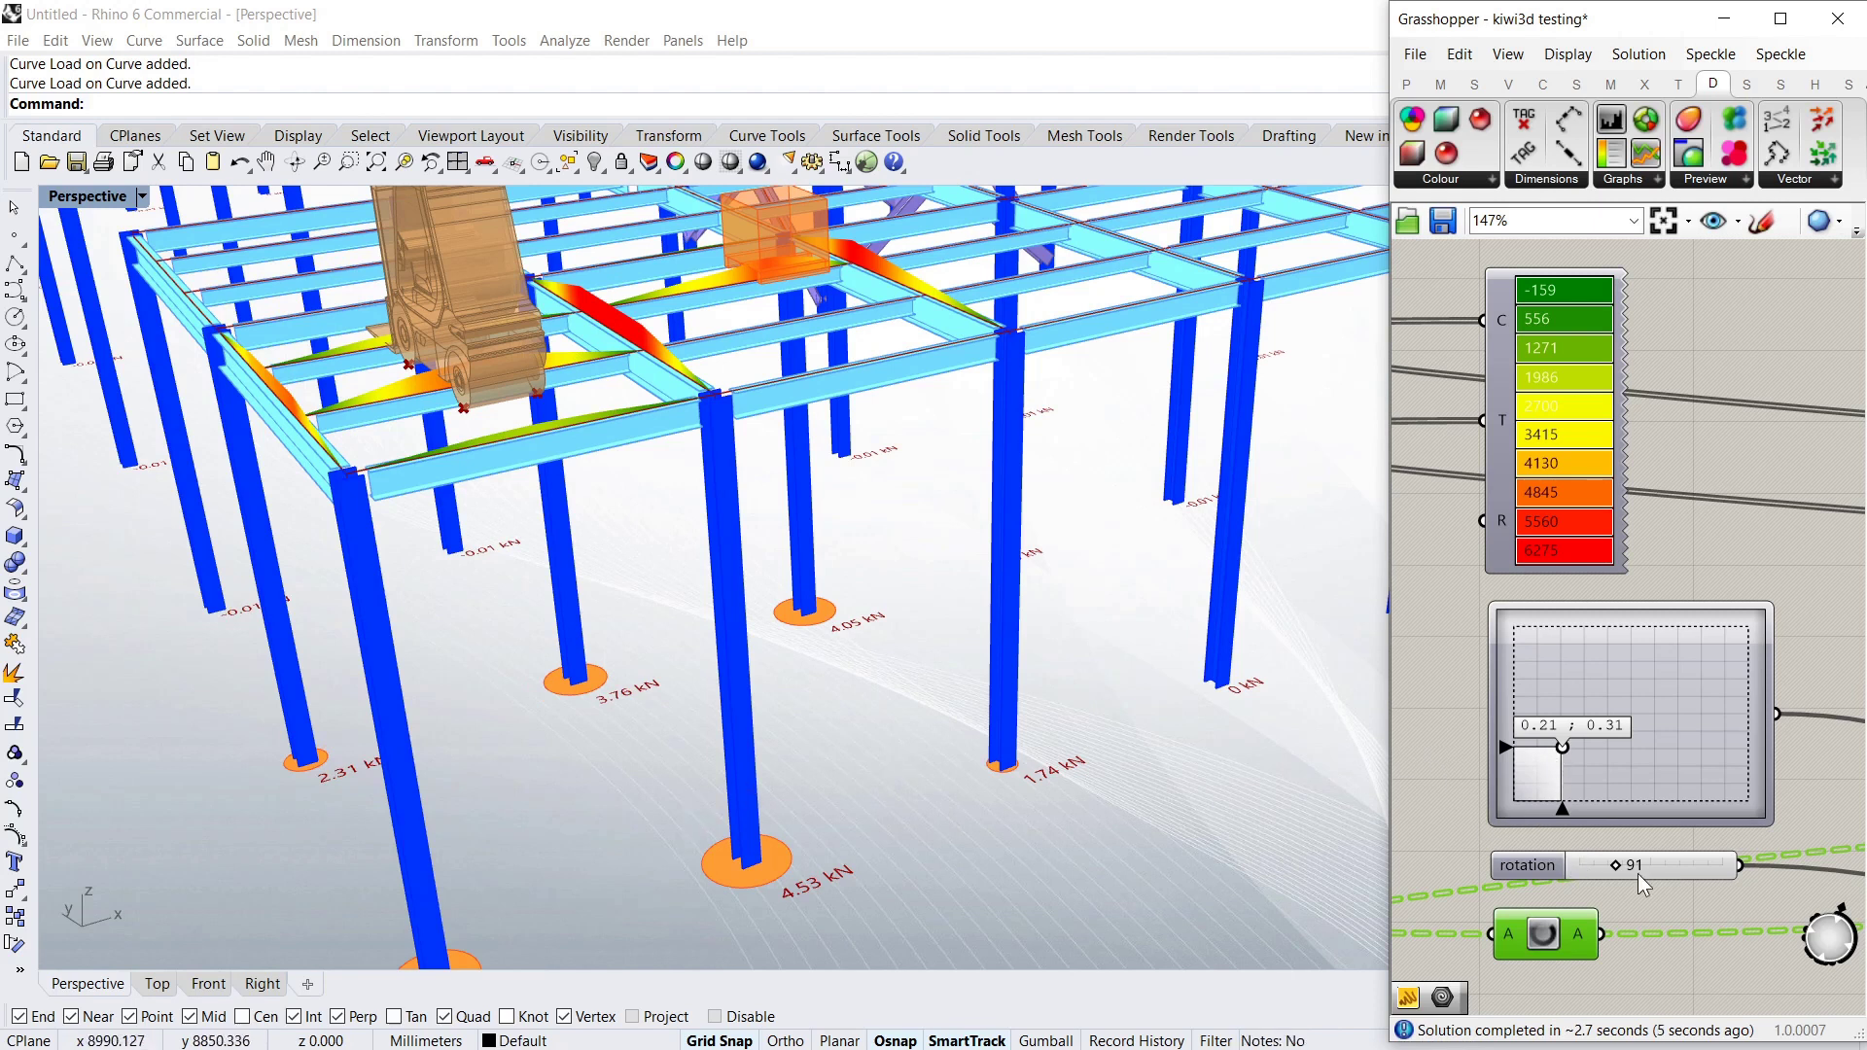
drag(1613, 865, 1536, 841)
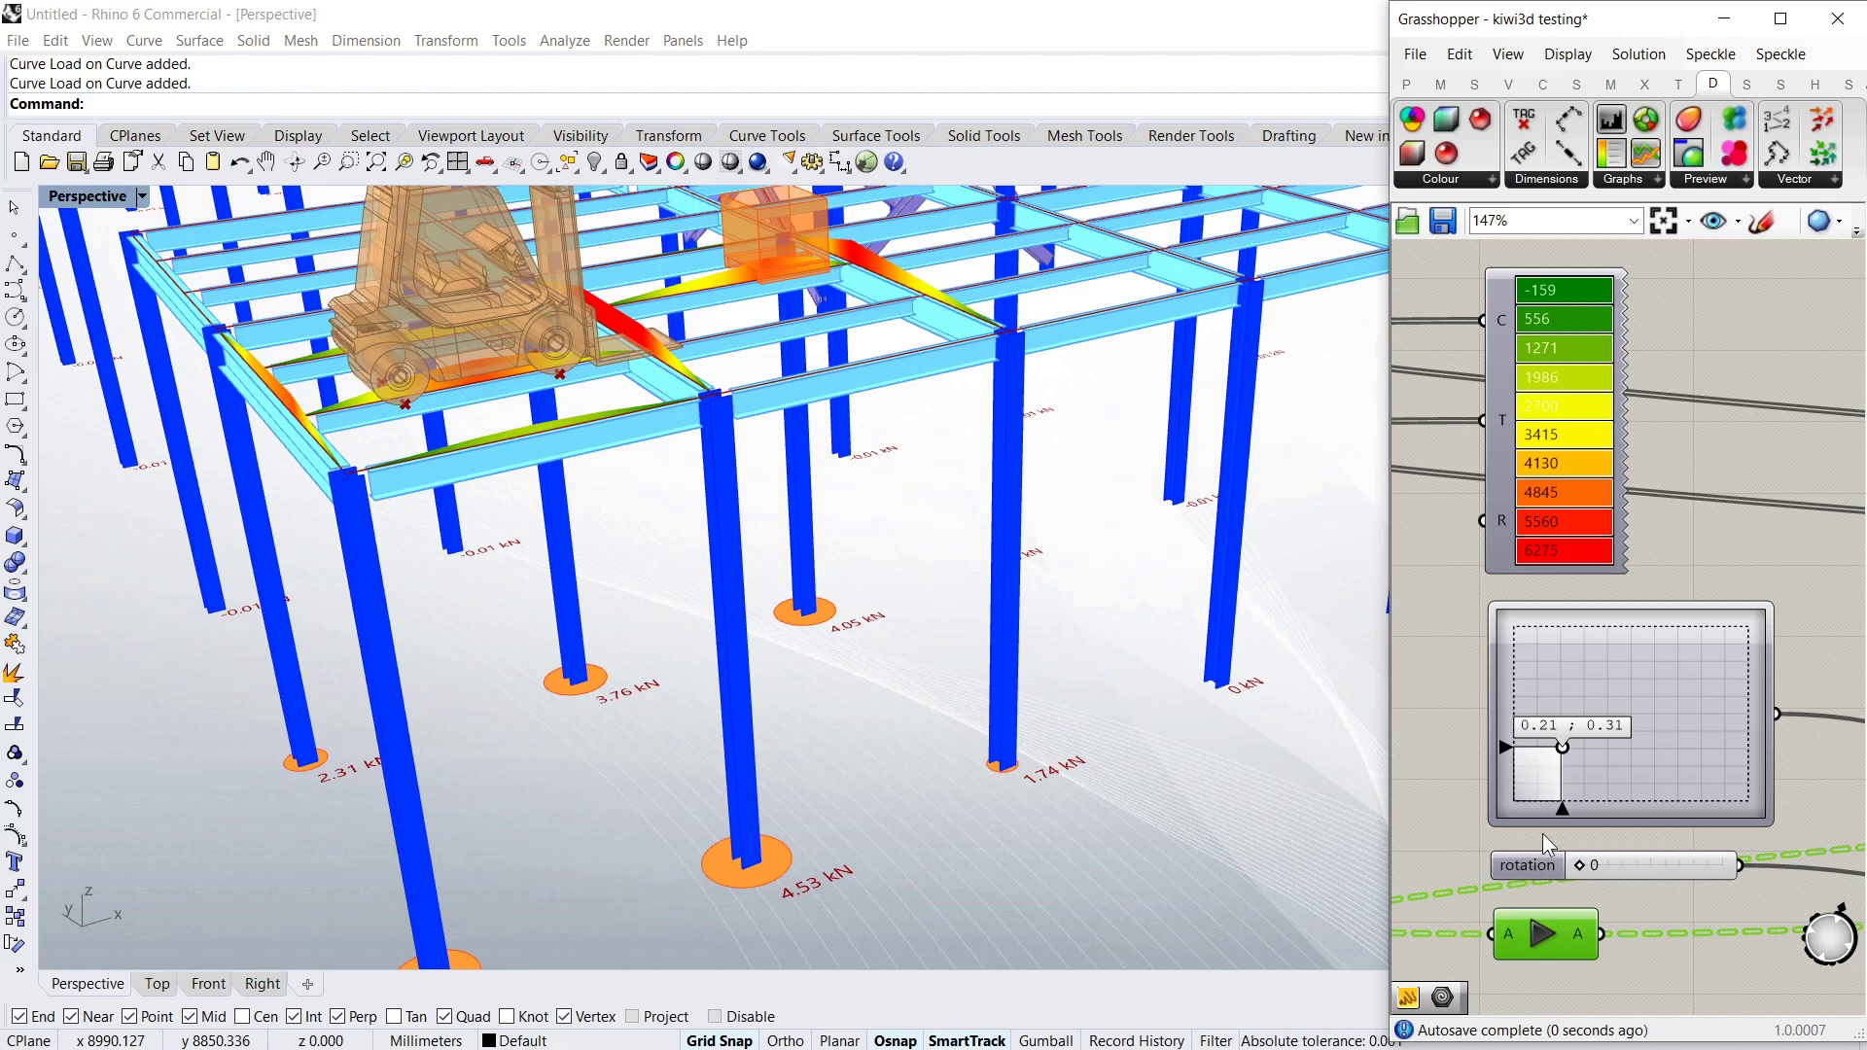
mouse_move(1561, 750)
mouse_down()
mouse_move(1659, 749)
mouse_move(1641, 749)
mouse_up()
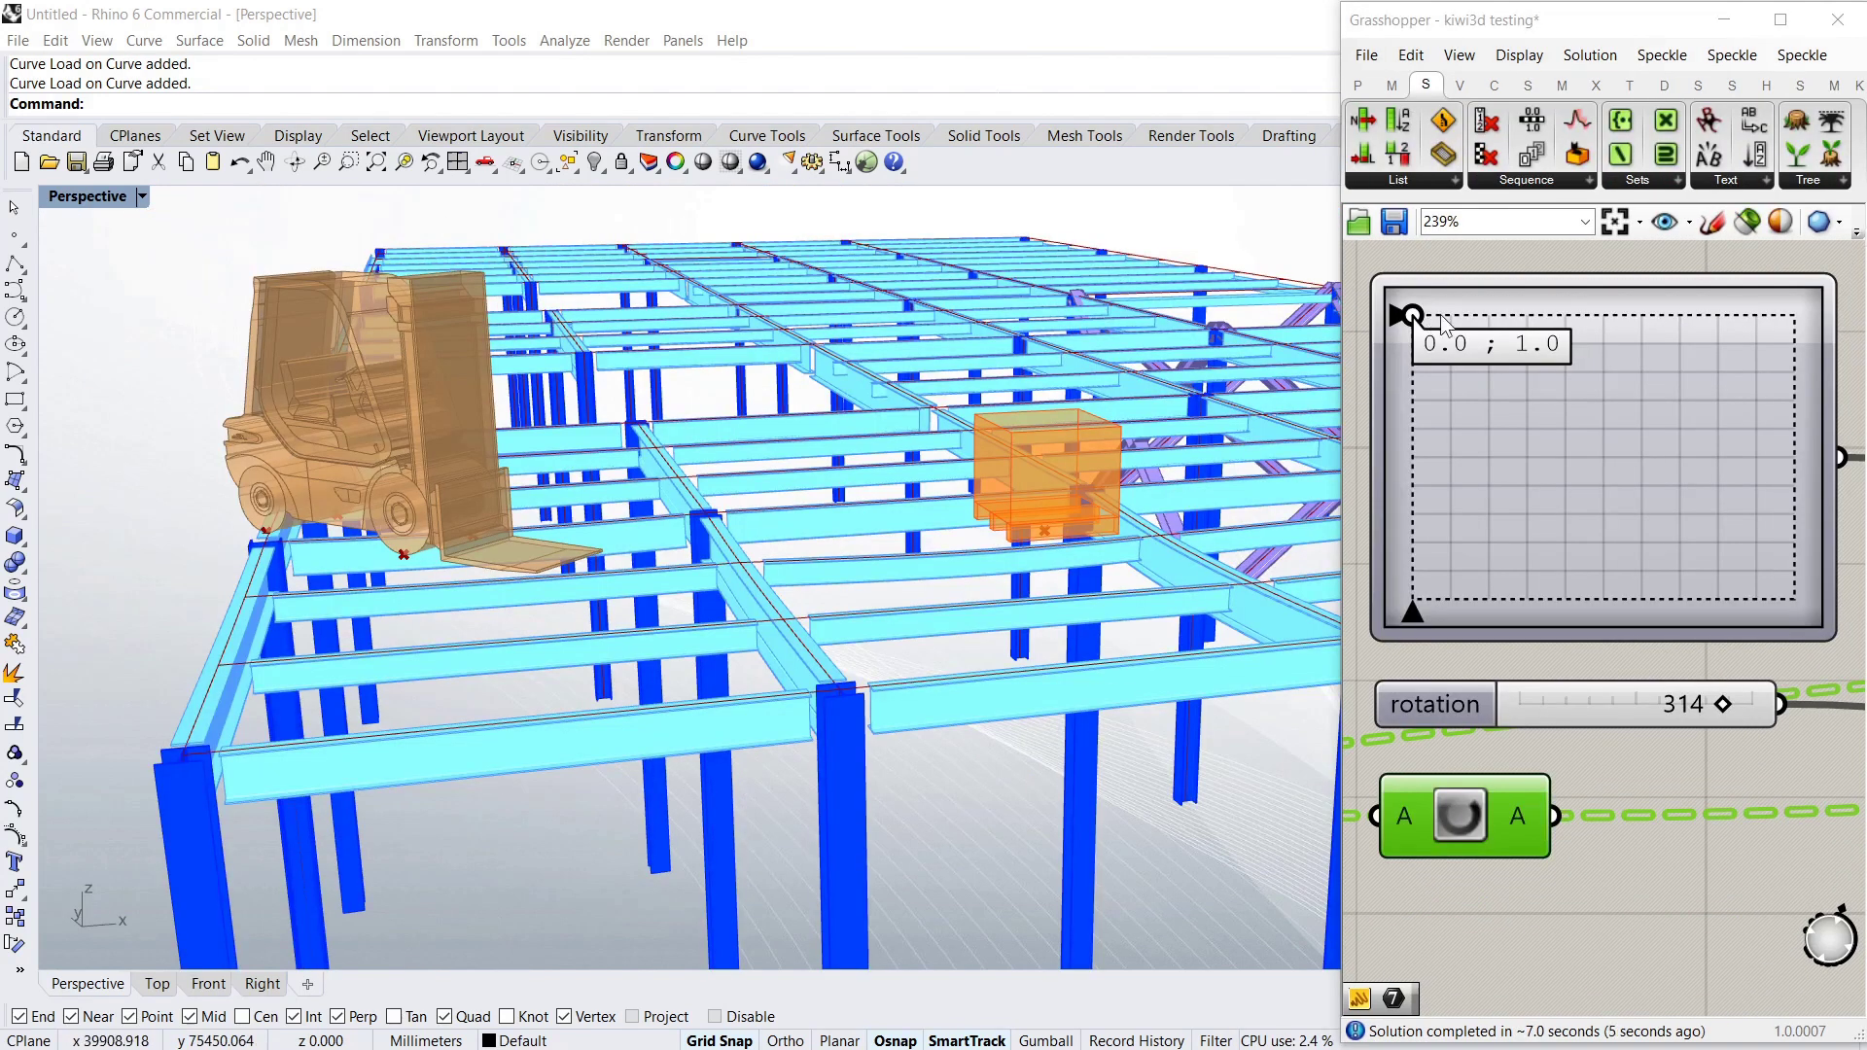
drag(1413, 315, 1487, 391)
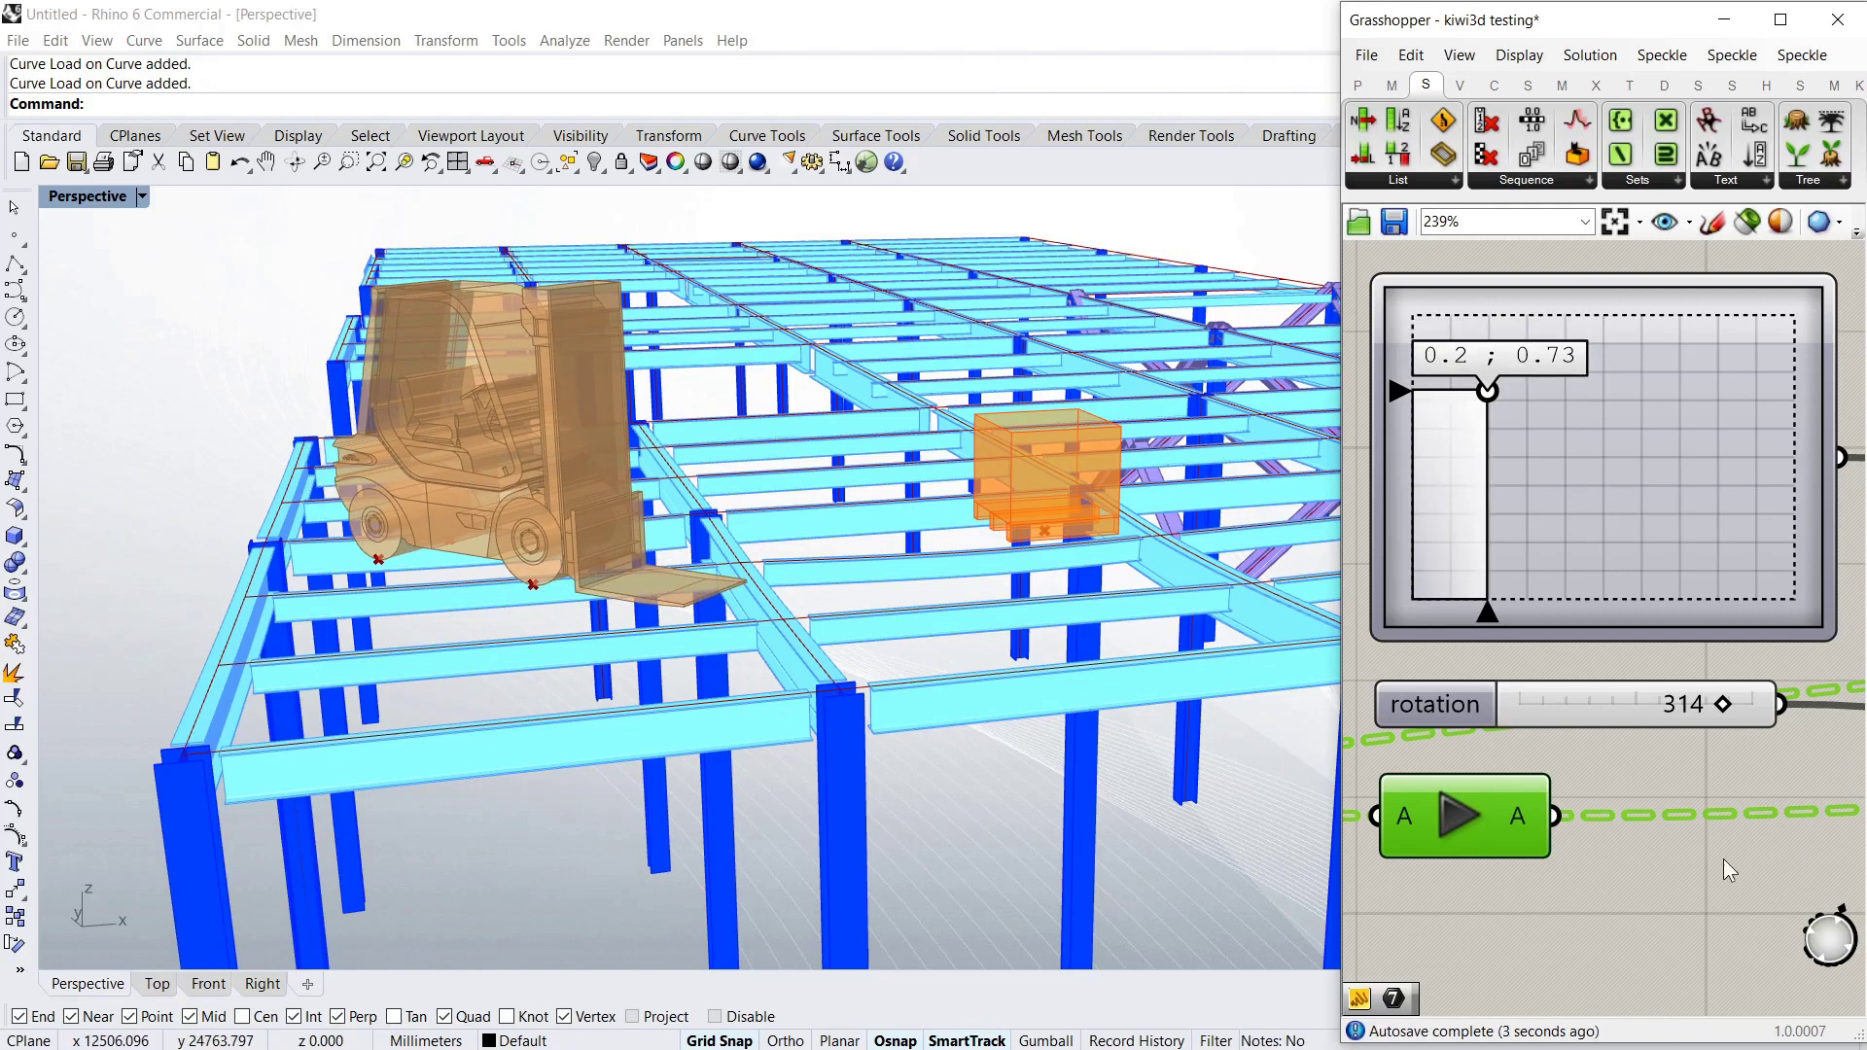
Release the Data Dam and drive the forklift in stages from 0.2;0.73 to 1.0;0.0
click(1458, 819)
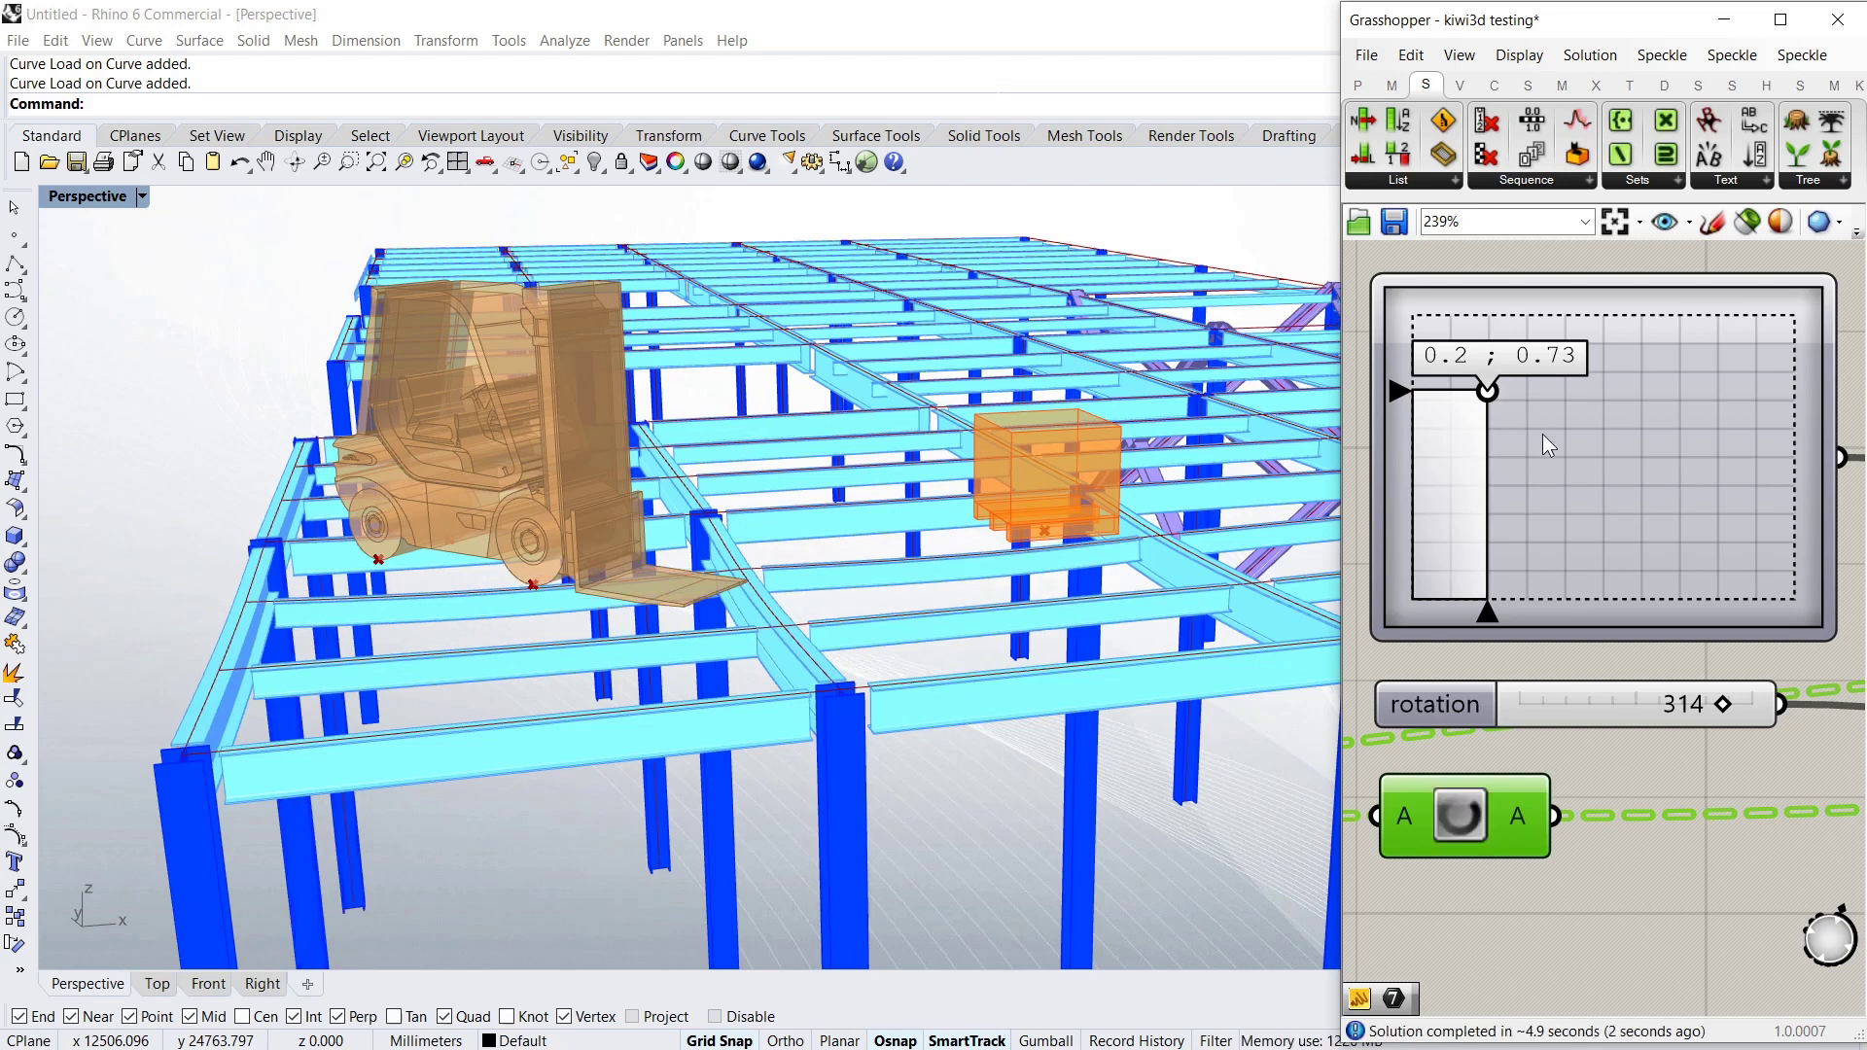
drag(1496, 395, 1574, 464)
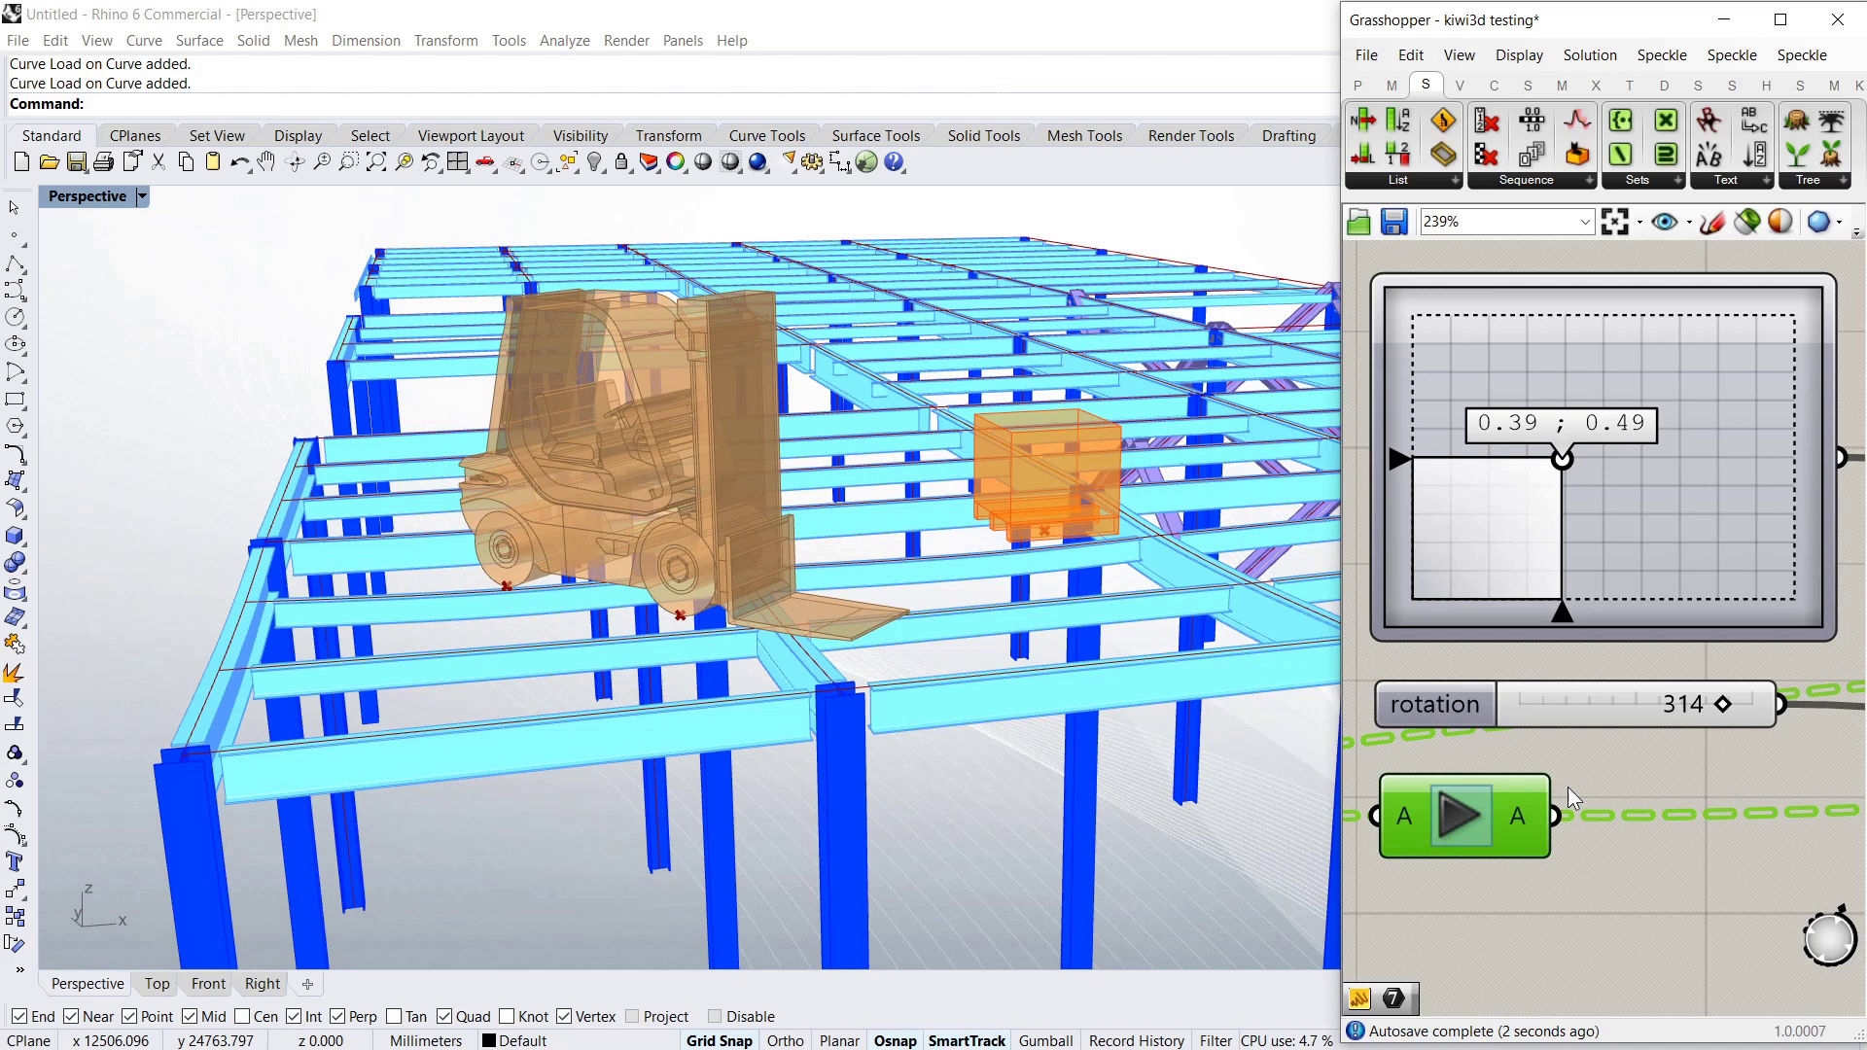
click(1564, 460)
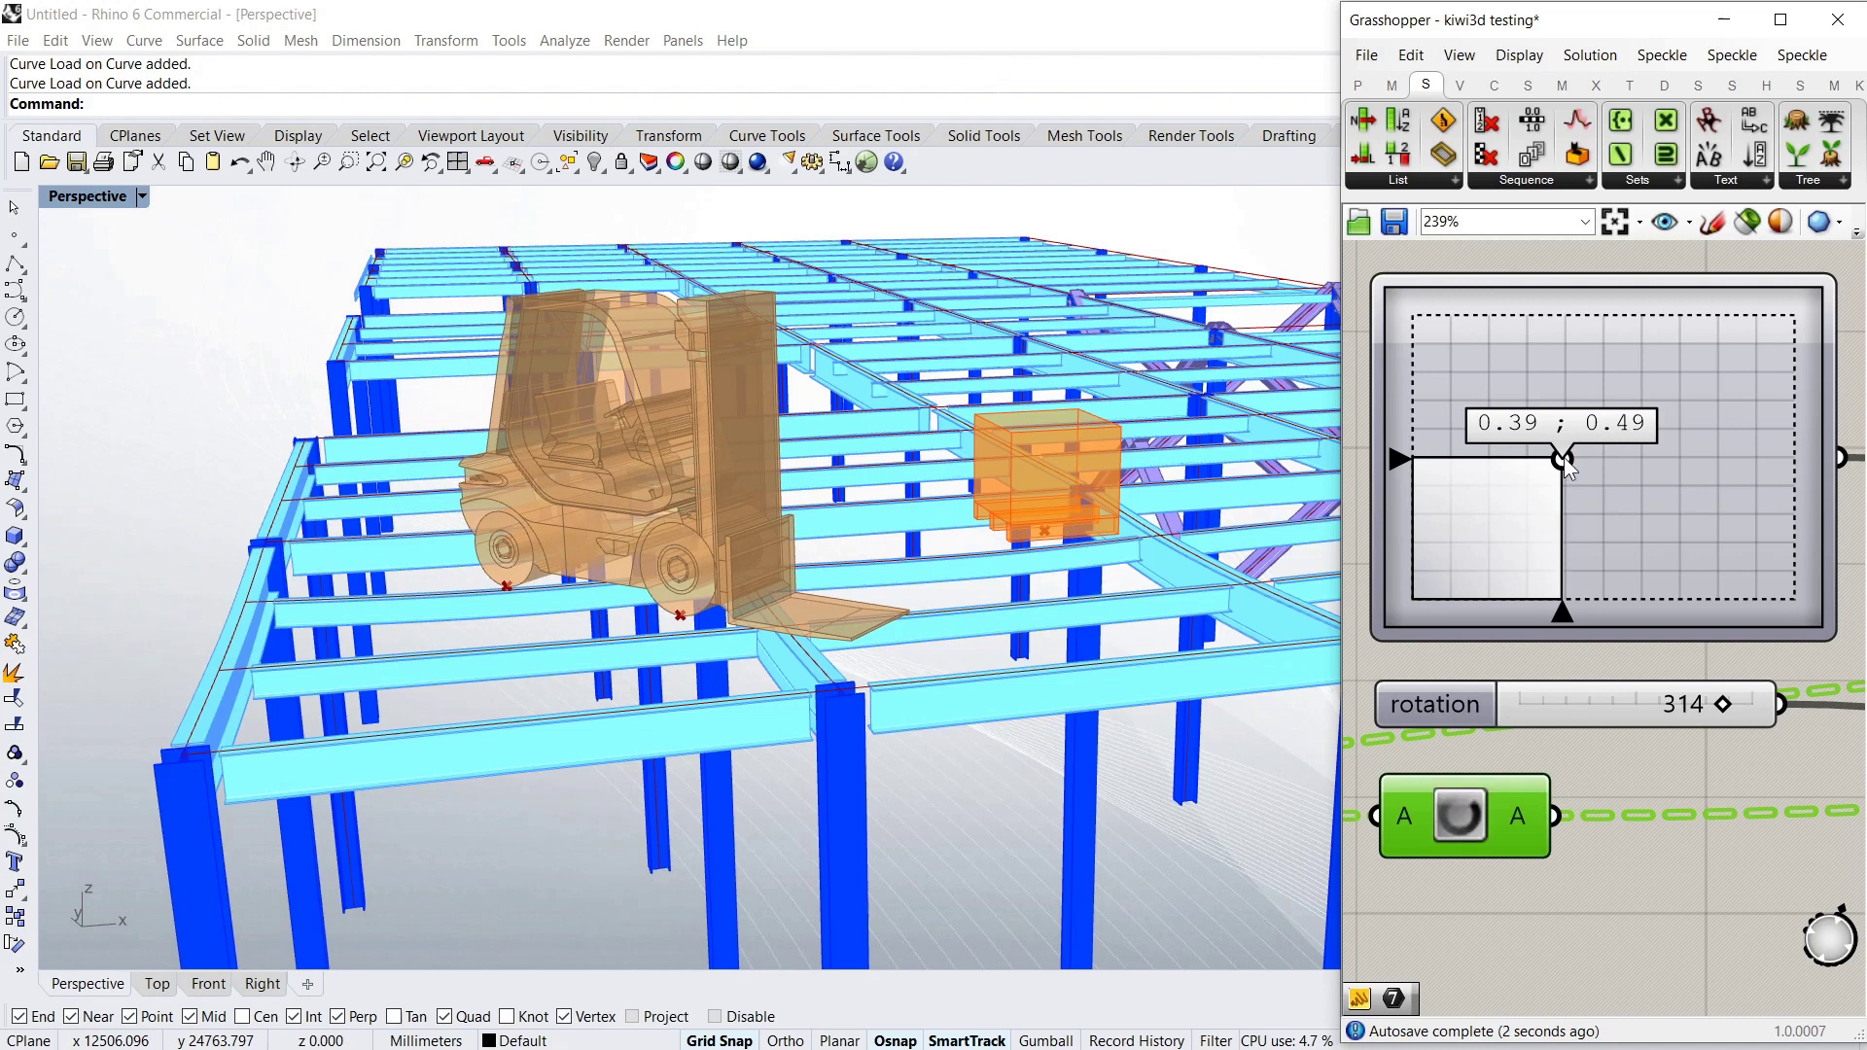
drag(1564, 462, 1639, 515)
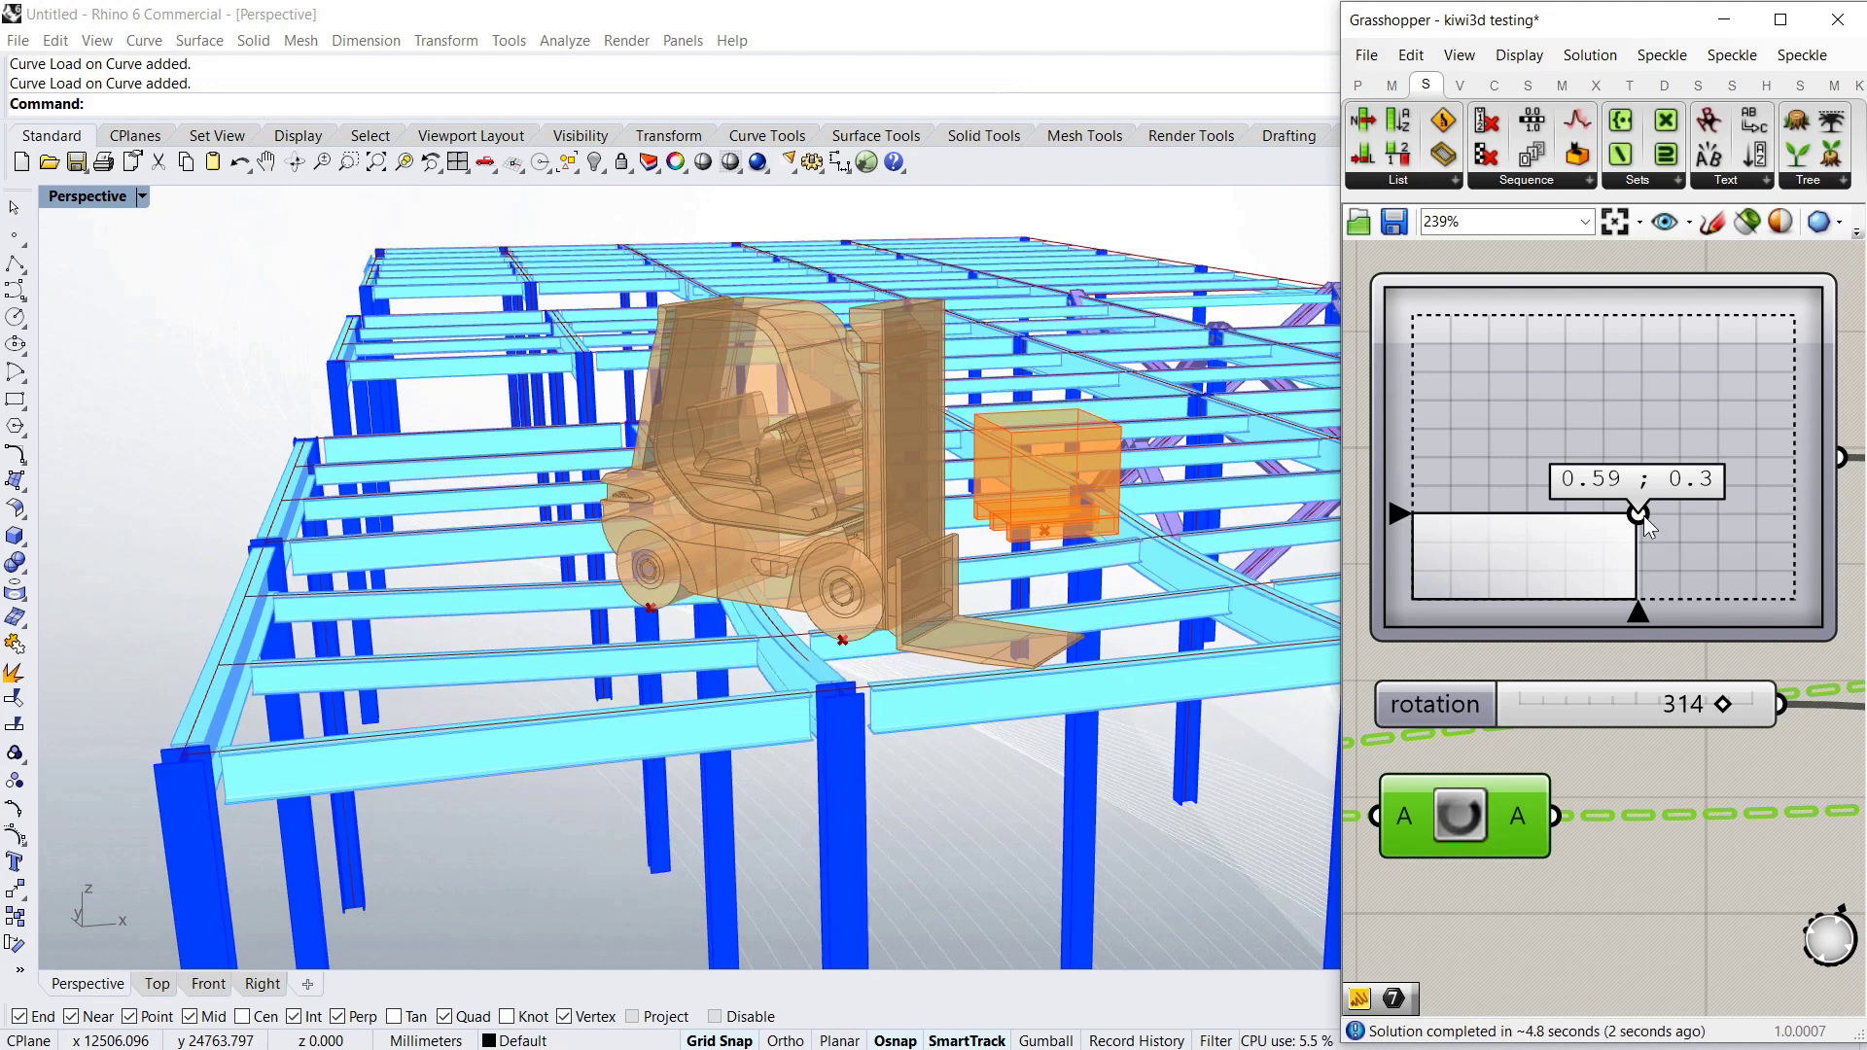
drag(1639, 515, 1725, 570)
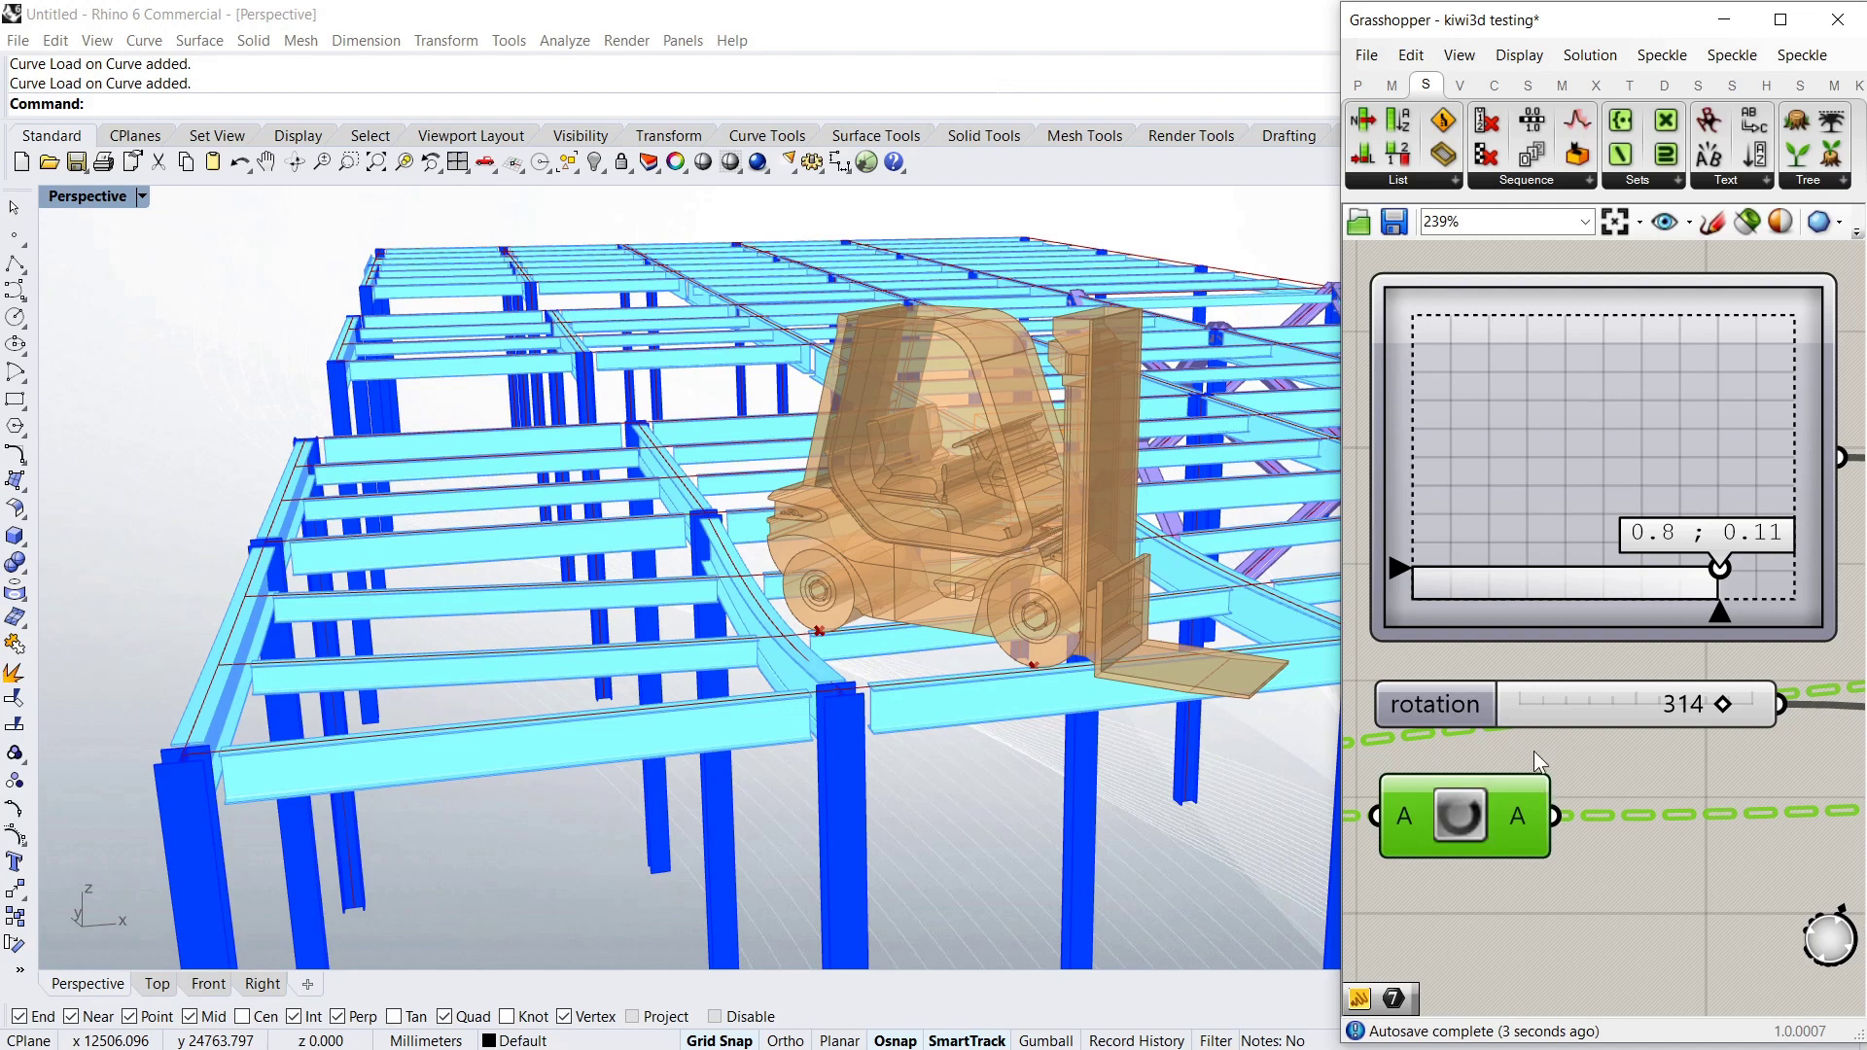
drag(1724, 570, 1829, 624)
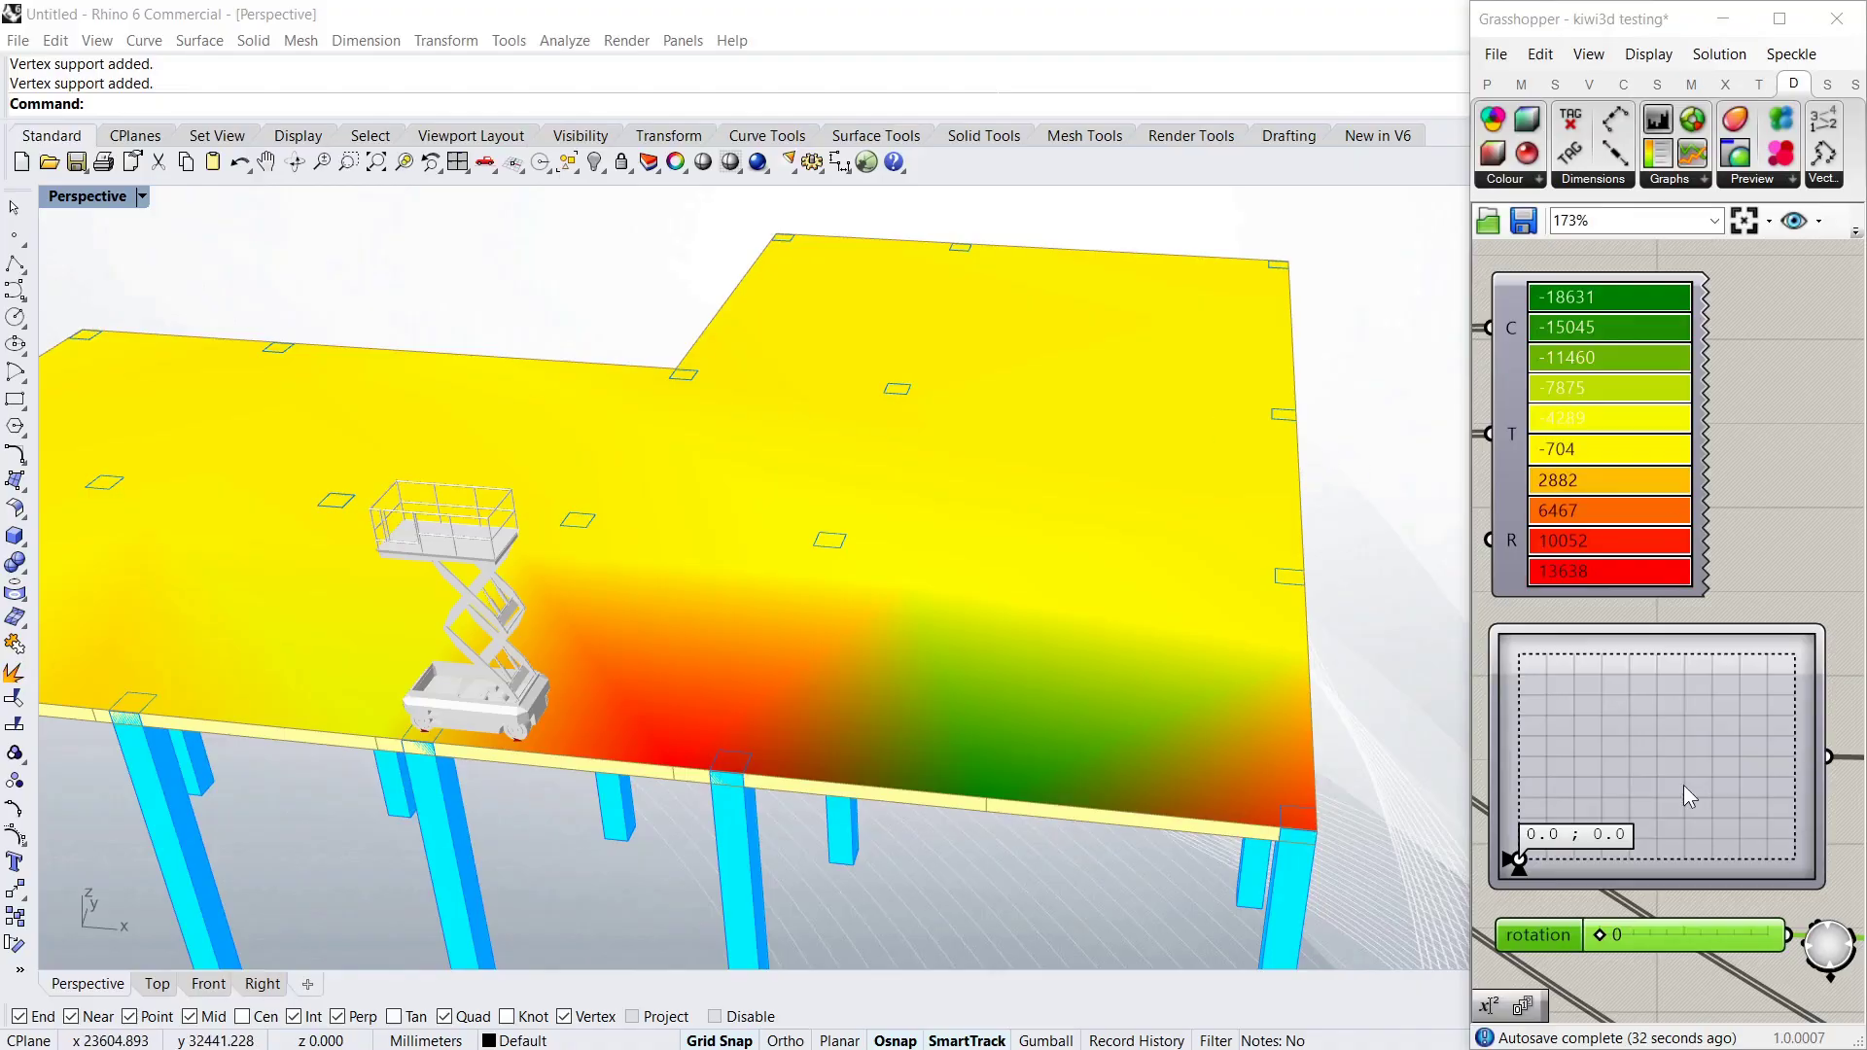
Slide the scissor lift along the slab's front edge to 1.0;0.0, then back to 0.67;0.0
click(1523, 863)
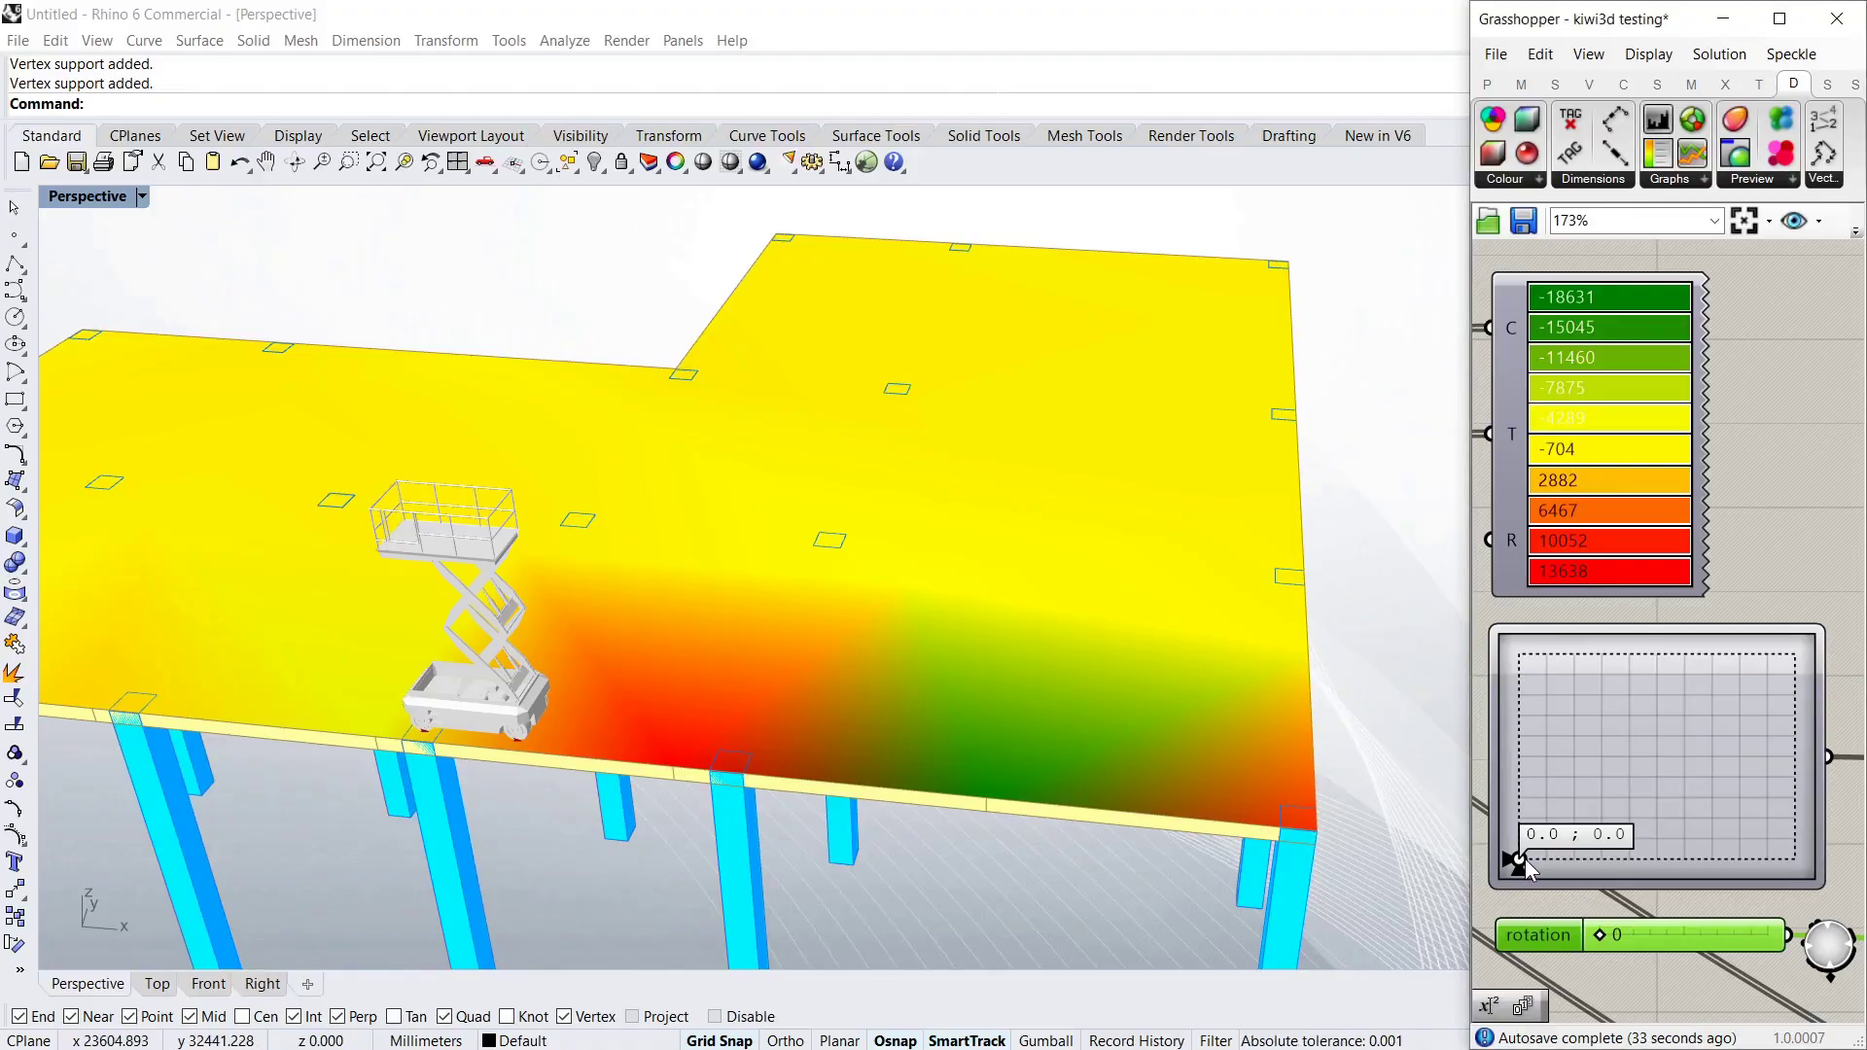
drag(1522, 860, 1773, 863)
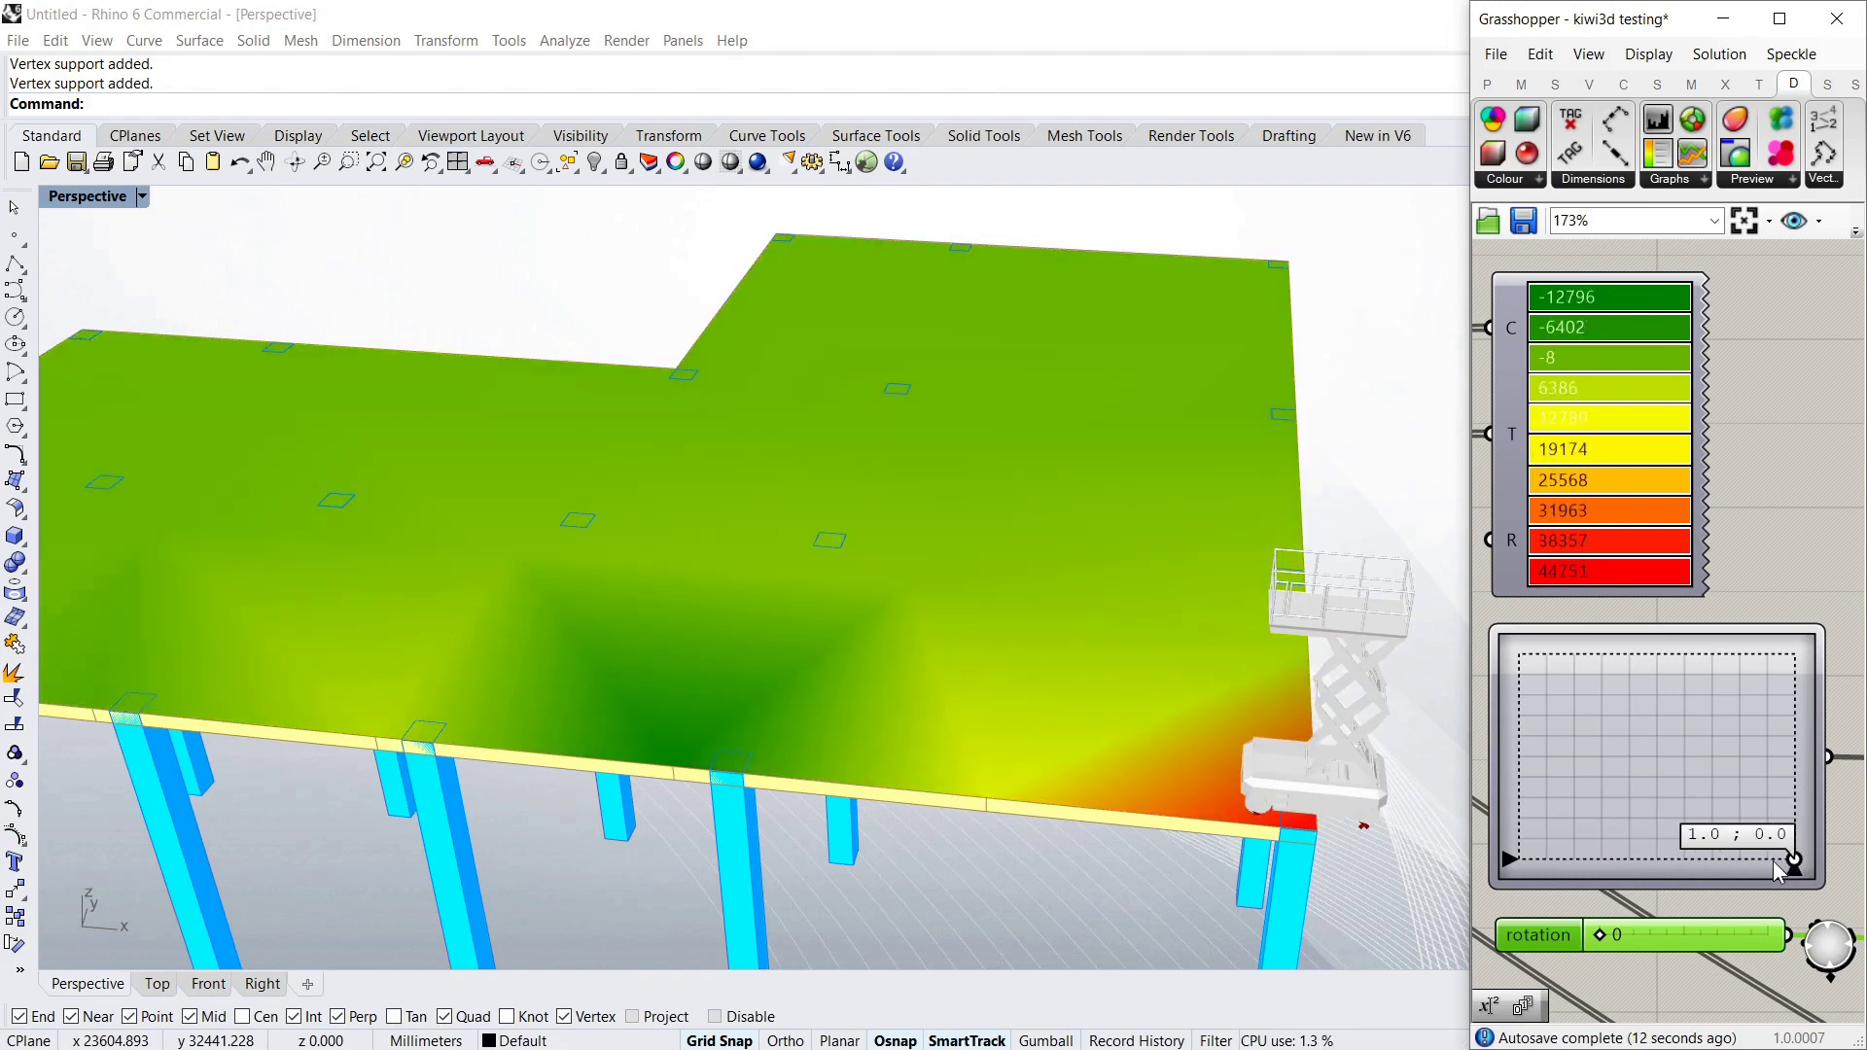
drag(1770, 862, 1704, 859)
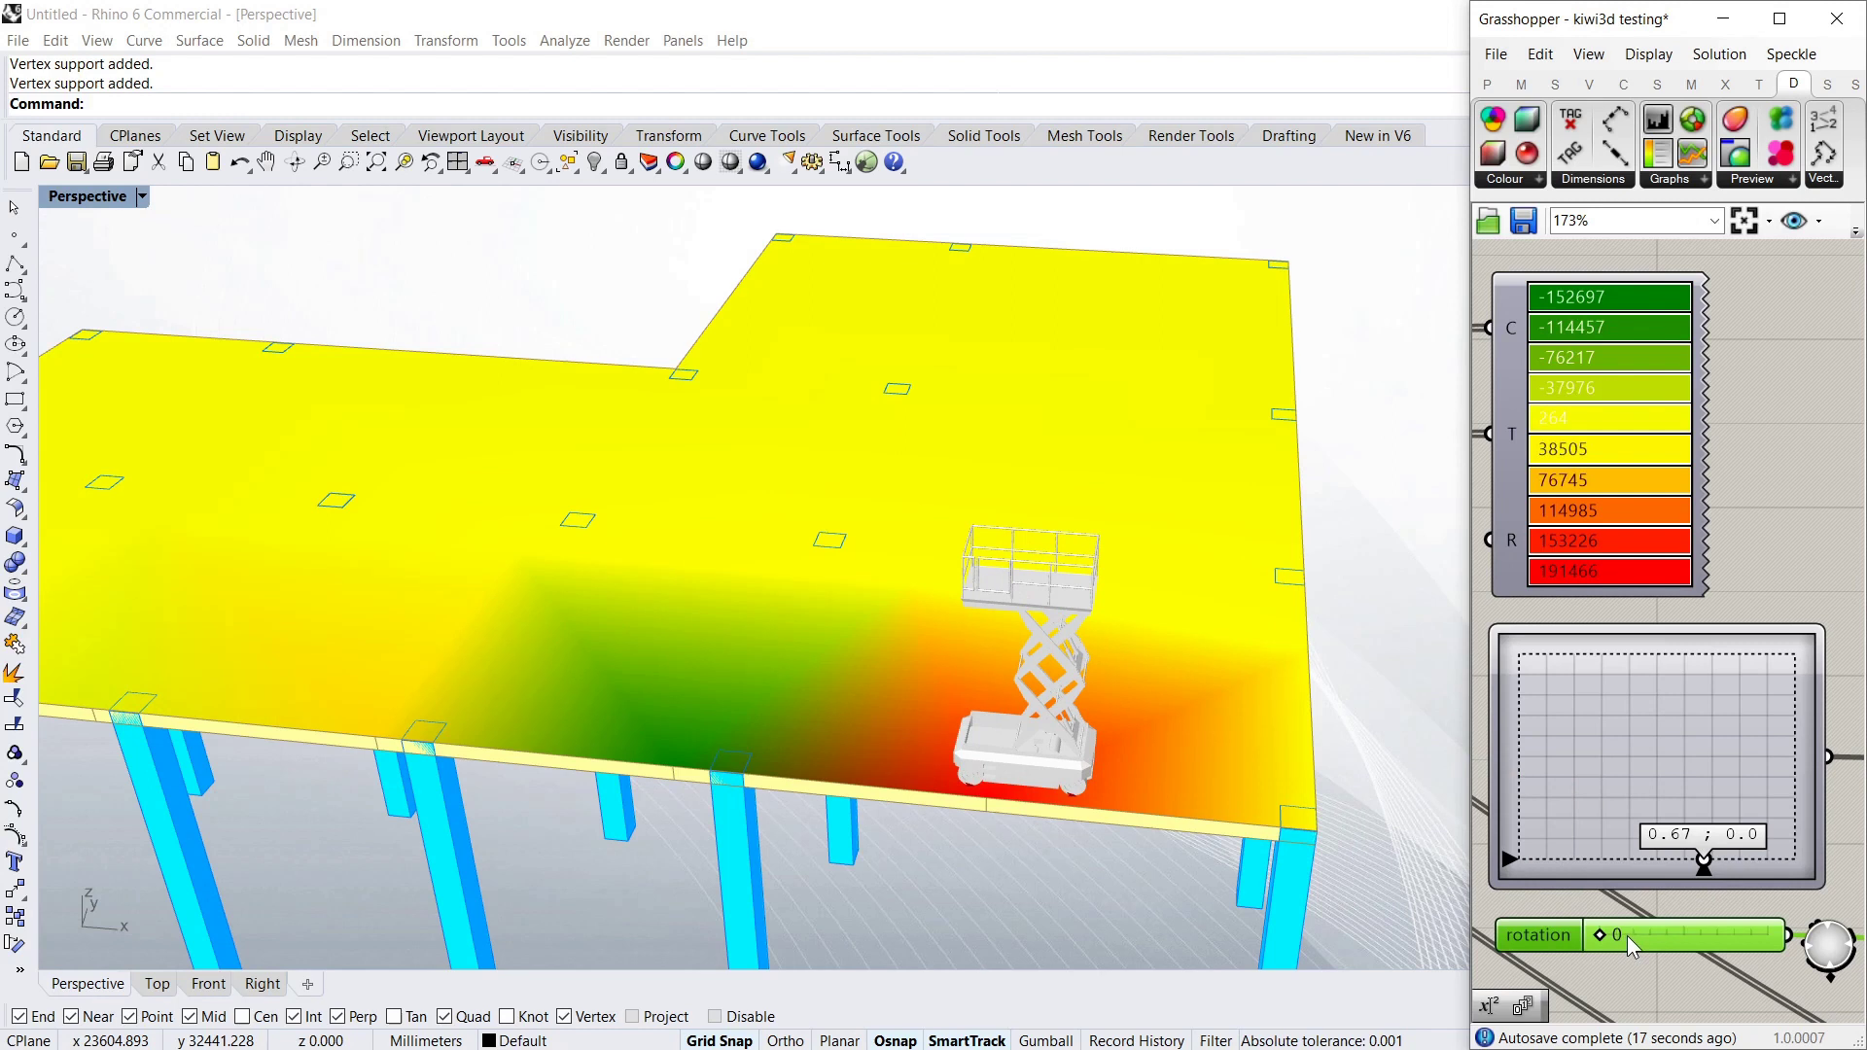
Set the scissor lift rotation to 90 and slide it to 0.66;1.0 on the slab's rear
double_click(1626, 936)
text(90)
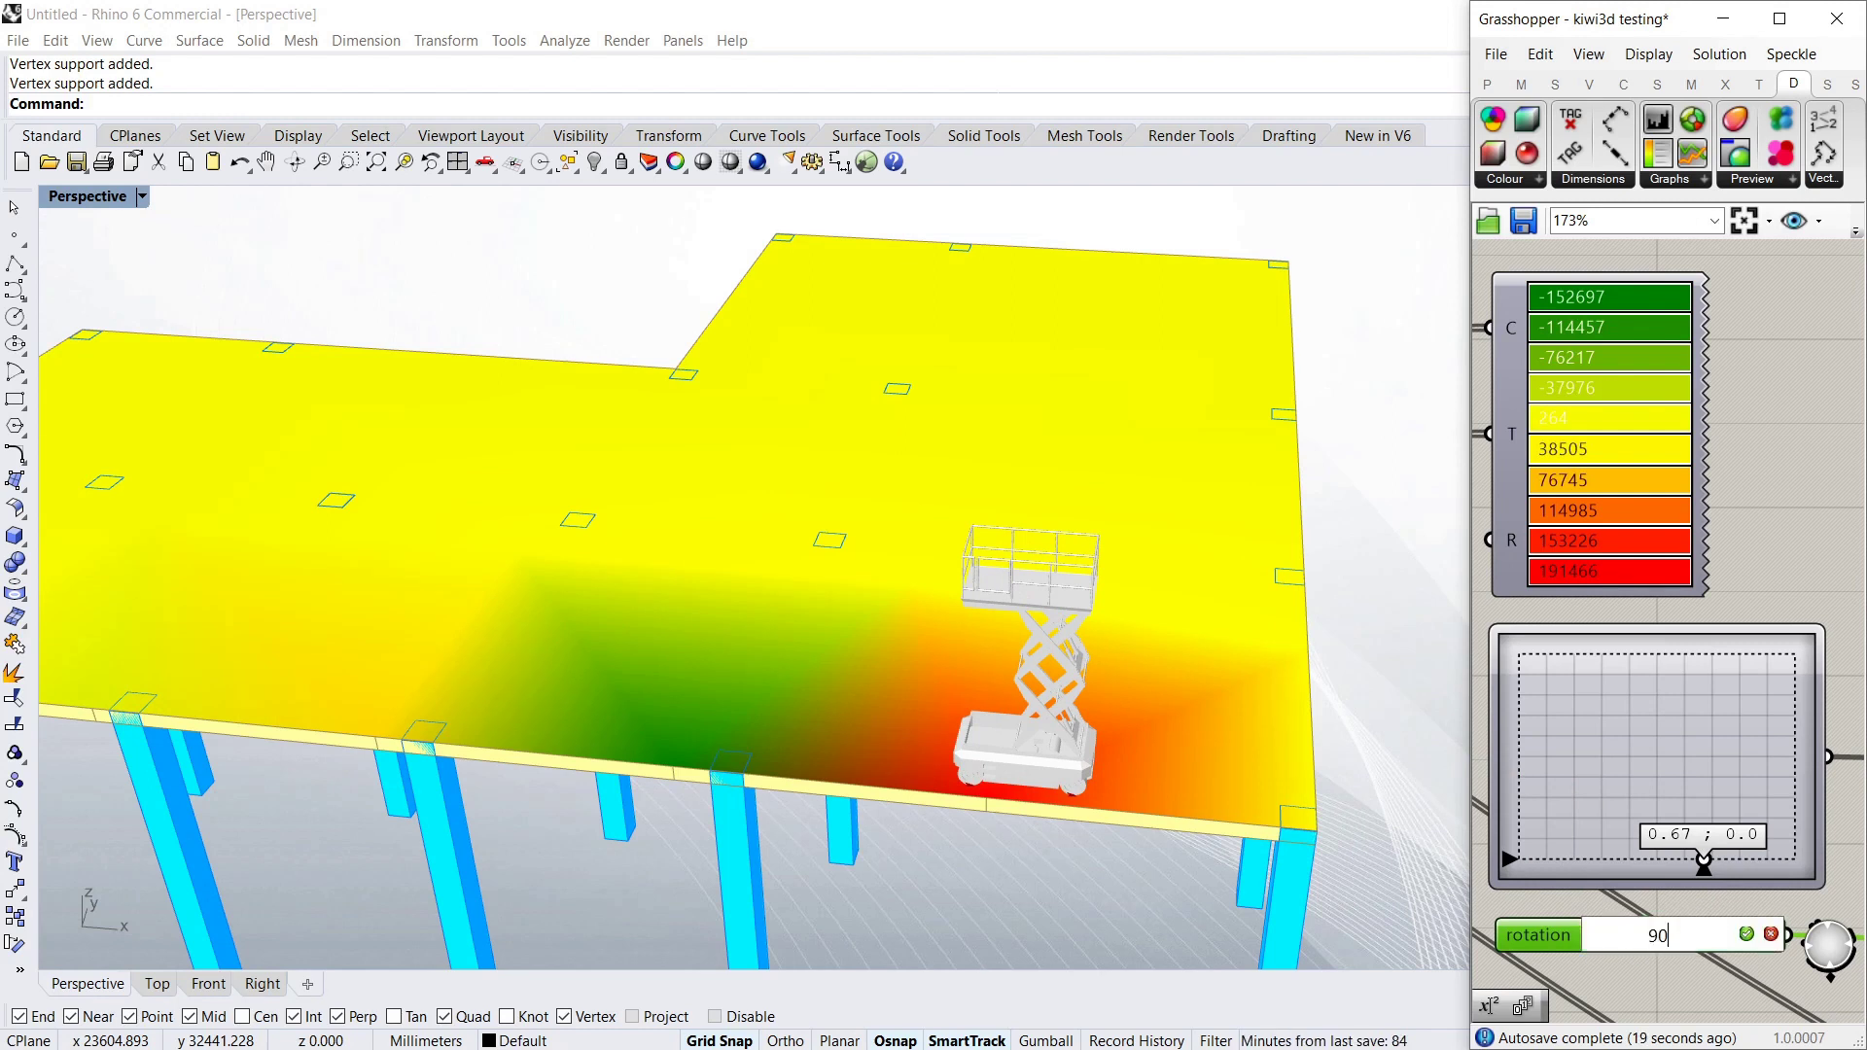
key(Return)
drag(1703, 862, 1699, 645)
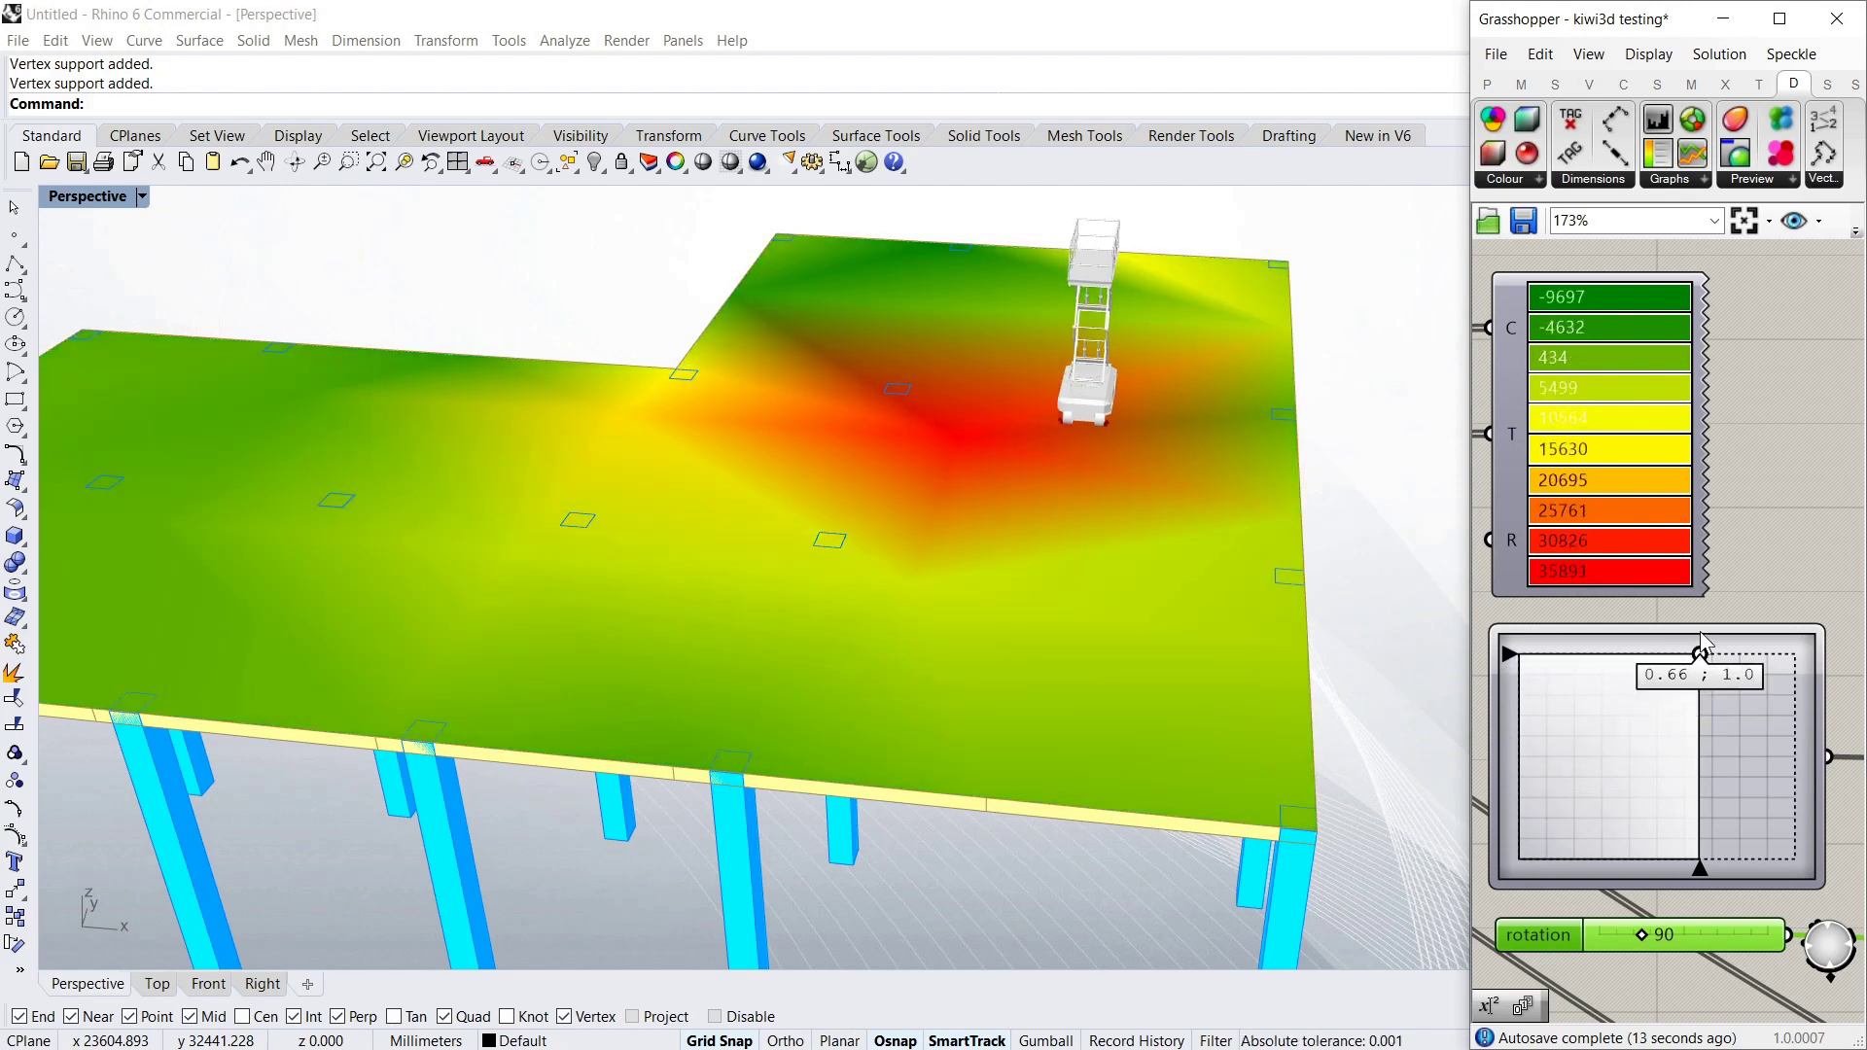